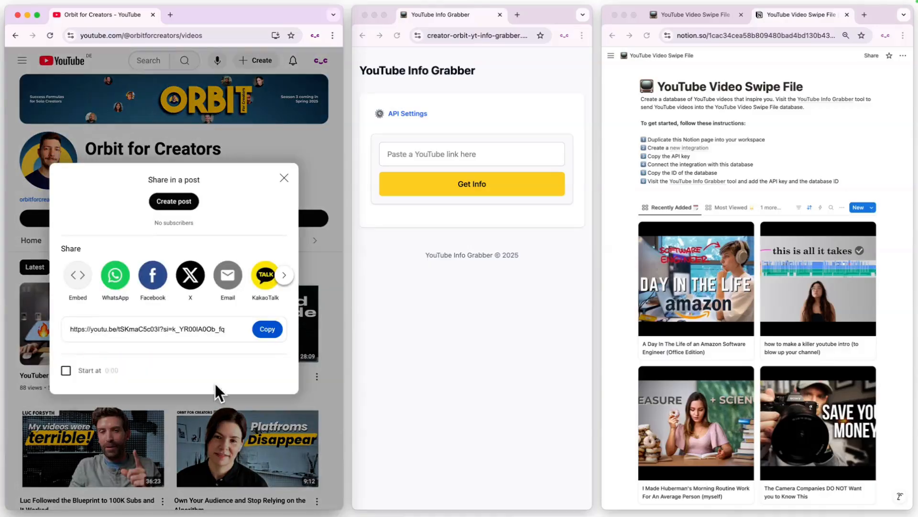
Step: Copy the shared YouTube video link and fetch that video's information in YouTube Info Grabber
click(270, 328)
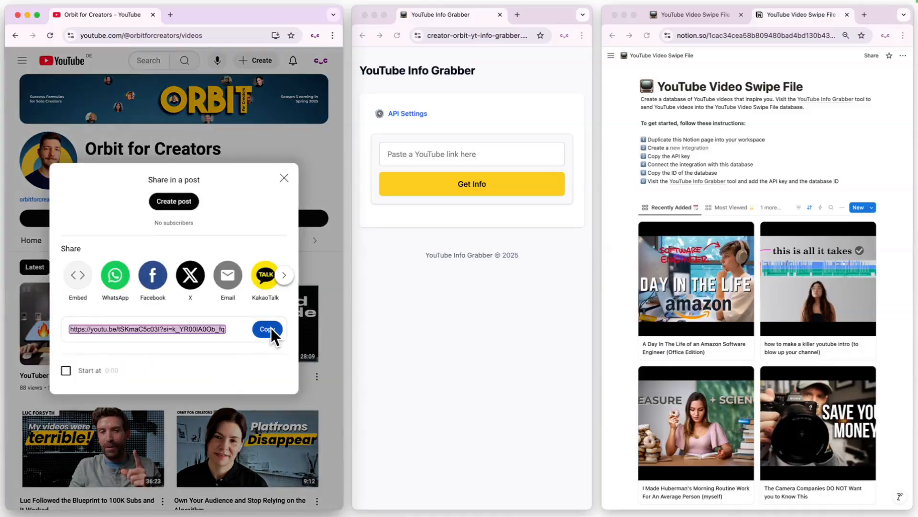
click(423, 158)
click(428, 154)
key(super+v)
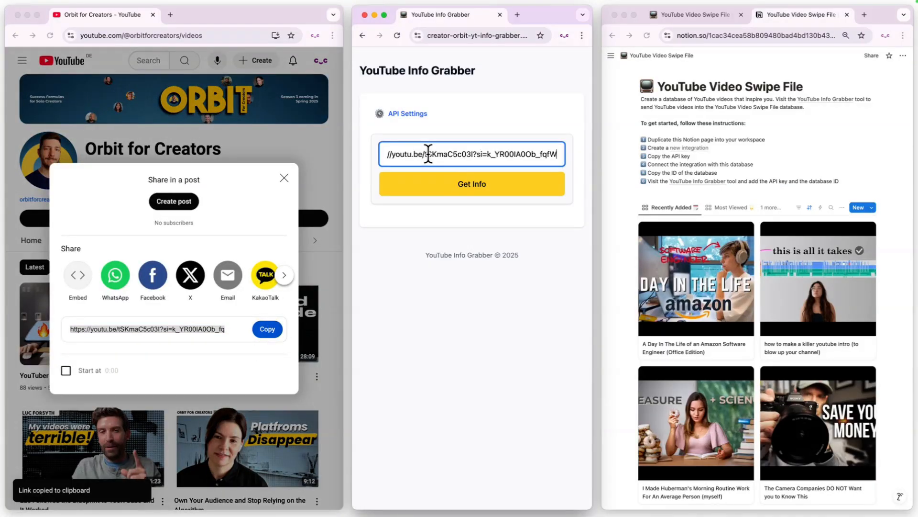
click(470, 181)
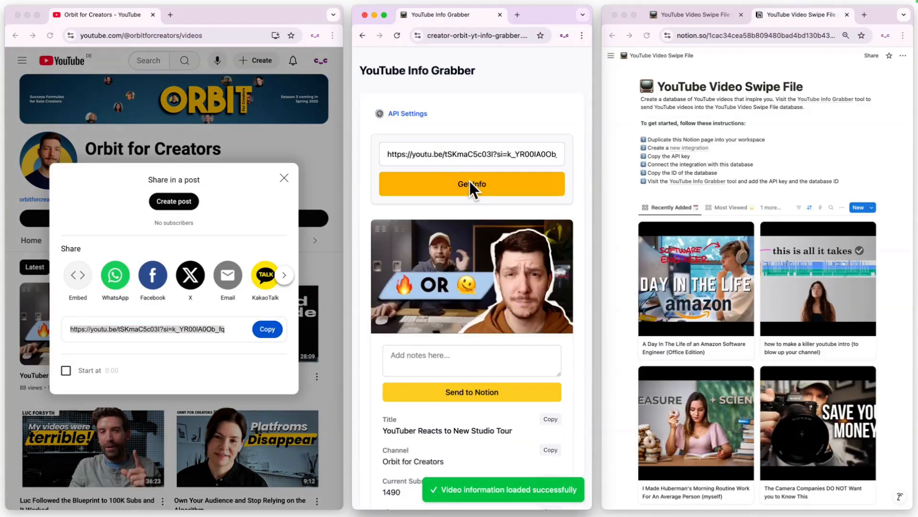
Step: Send the fetched information for "YouTuber Reacts to New Studio Tour" to Notion without adding notes
scroll(559, 203, down, 4)
scroll(558, 202, down, 4)
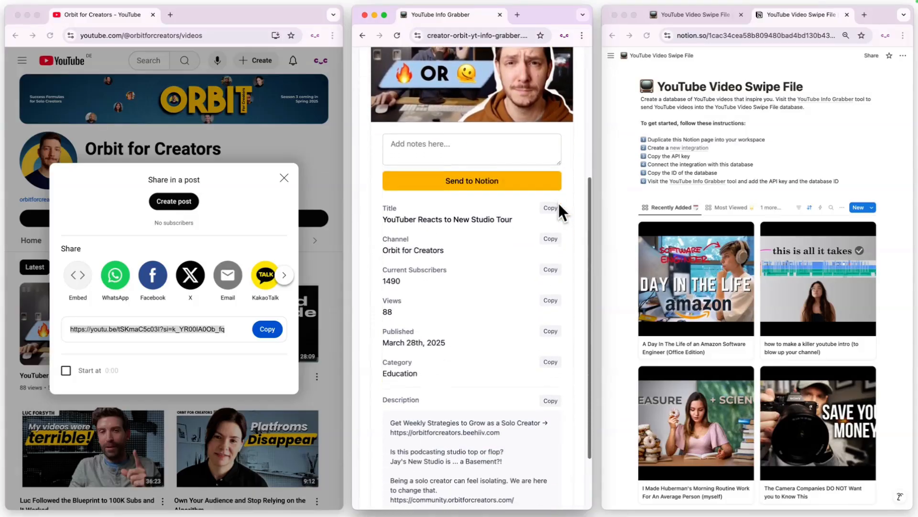
click(482, 114)
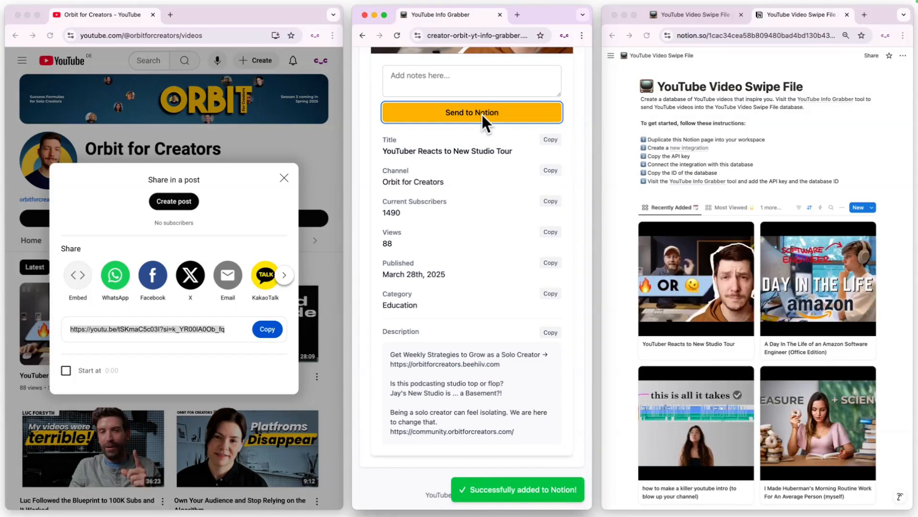
Step: Open the "YouTuber Reacts to New Studio Tour" entry in the Notion swipe file and review its properties and content
click(705, 272)
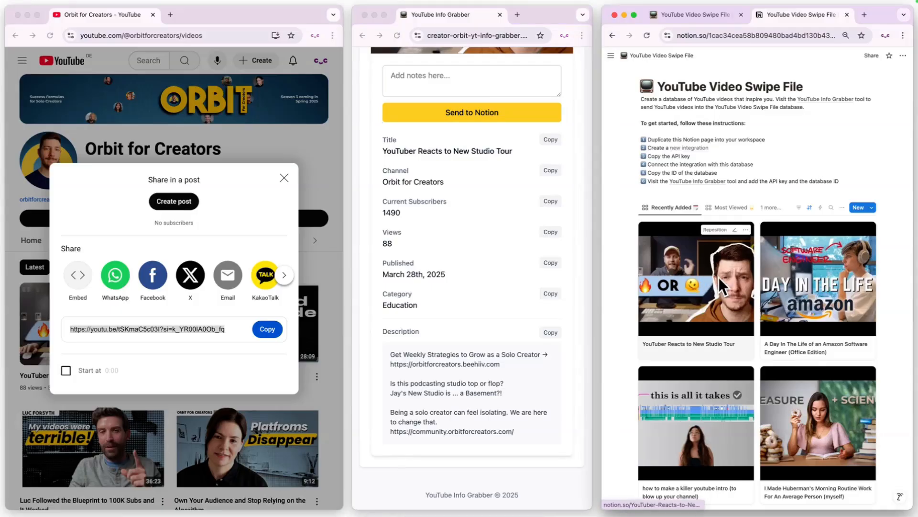
click(718, 276)
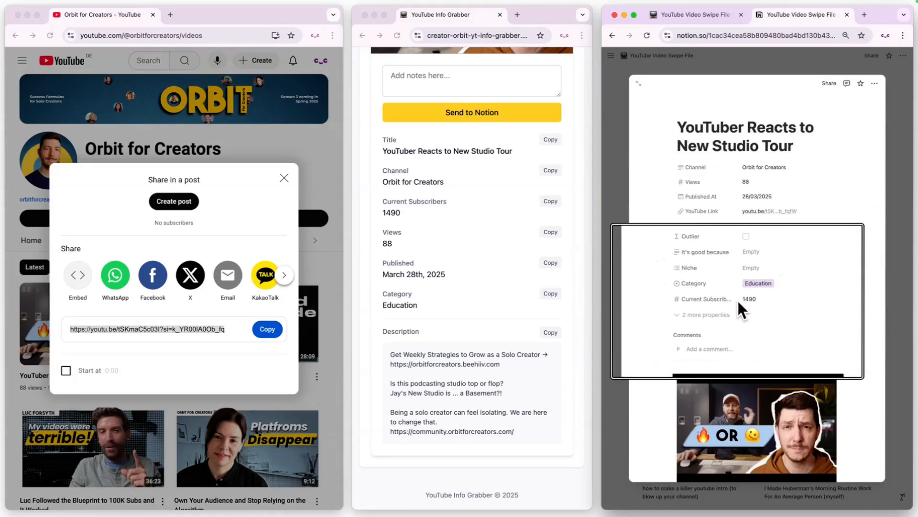
scroll(737, 299, down, 5)
mouse_move(738, 300)
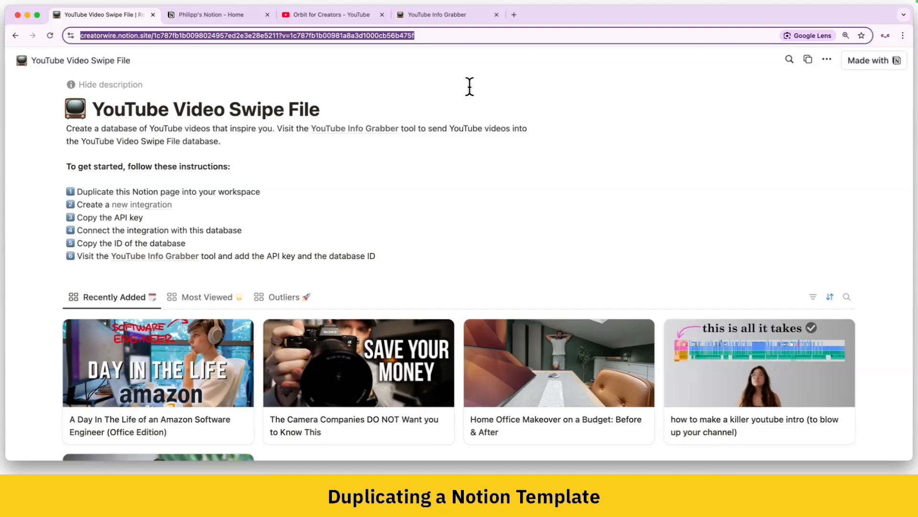
Step: Duplicate the YouTube Video Swipe File template into the workspace's private pages and open the copy
click(496, 86)
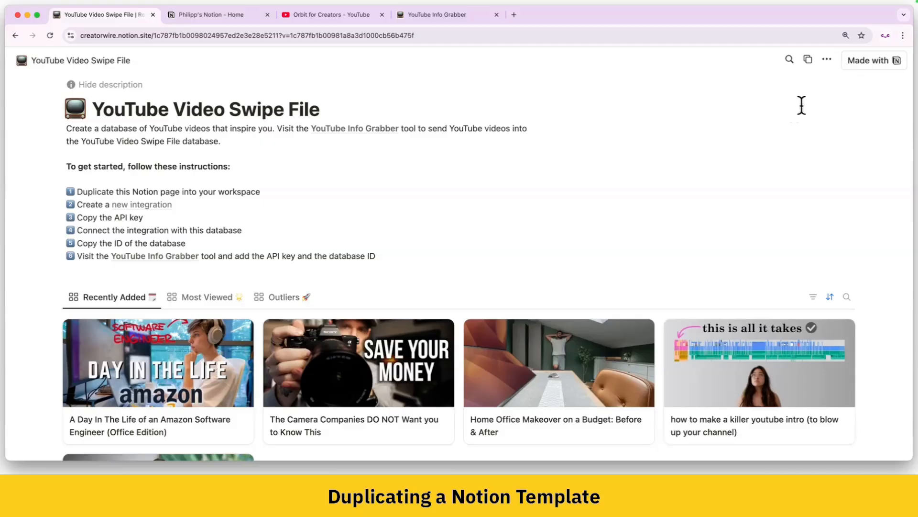
click(807, 59)
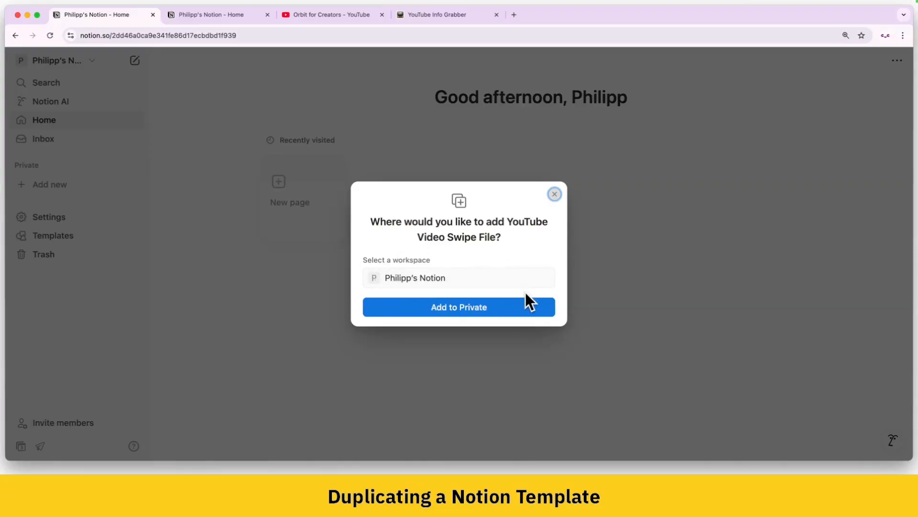
click(466, 312)
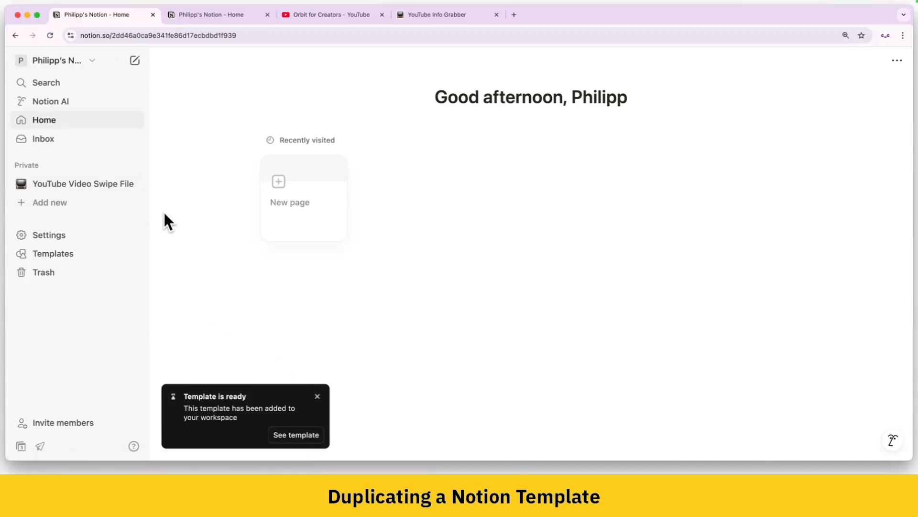
click(89, 188)
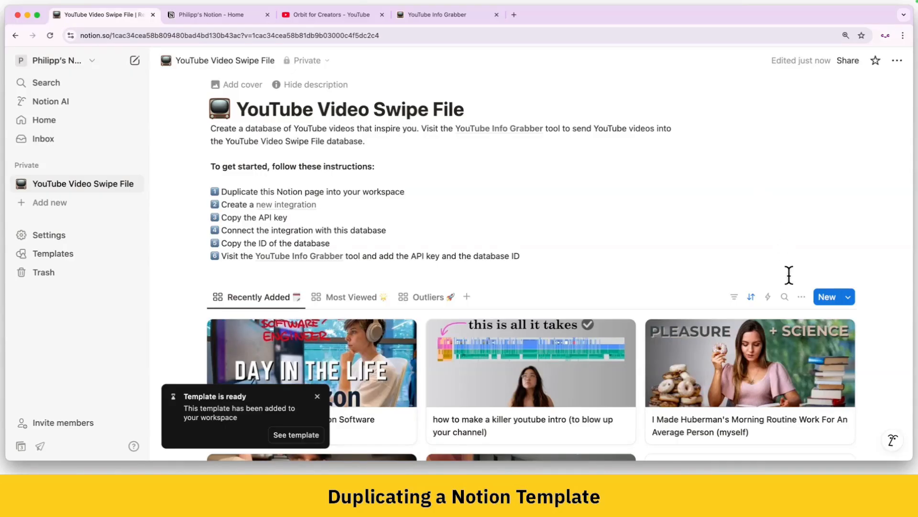
Step: Examine the list of properties available in the swipe file's Recently Added gallery view, leaving them as they are
click(802, 297)
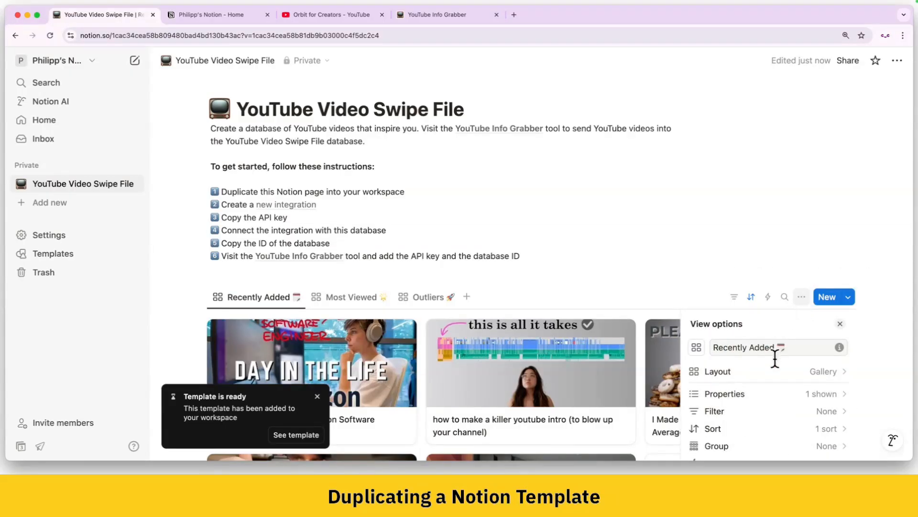
click(760, 394)
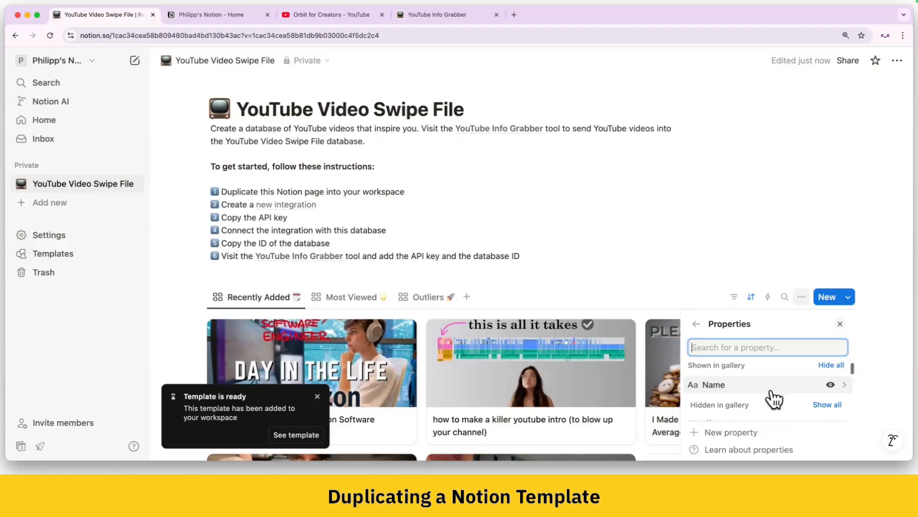
scroll(773, 399, down, 6)
scroll(773, 398, down, 1)
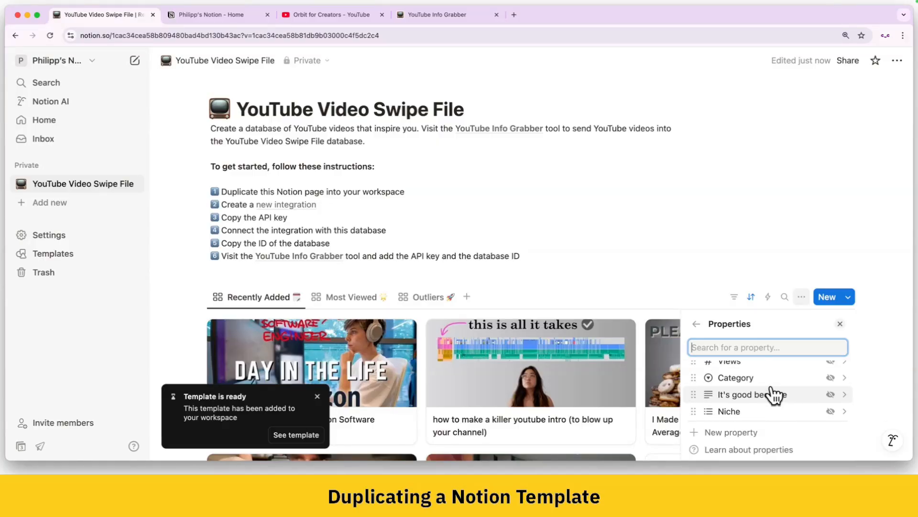
scroll(767, 382, down, 2)
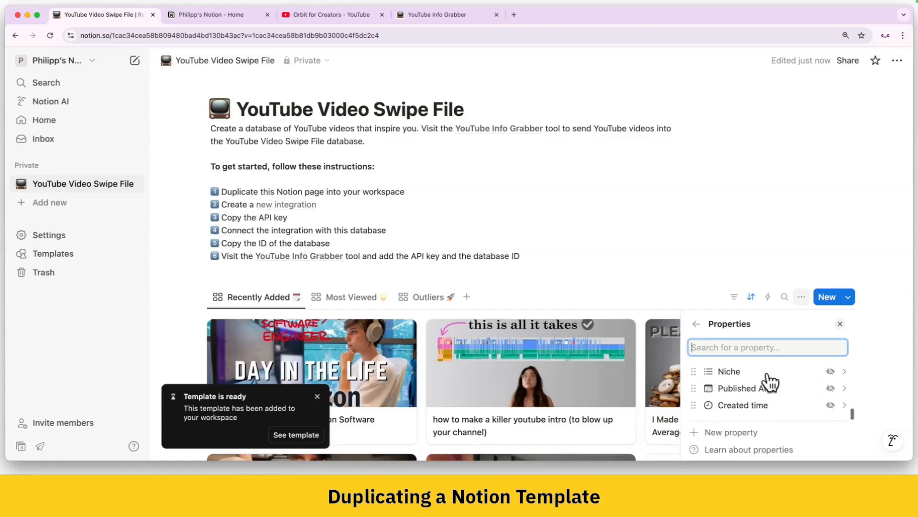
scroll(771, 381, up, 2)
scroll(770, 381, up, 5)
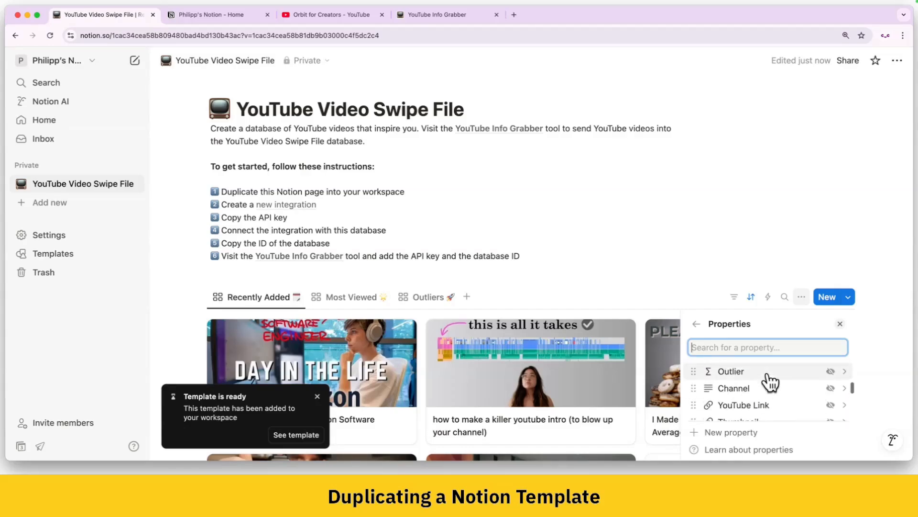
click(764, 228)
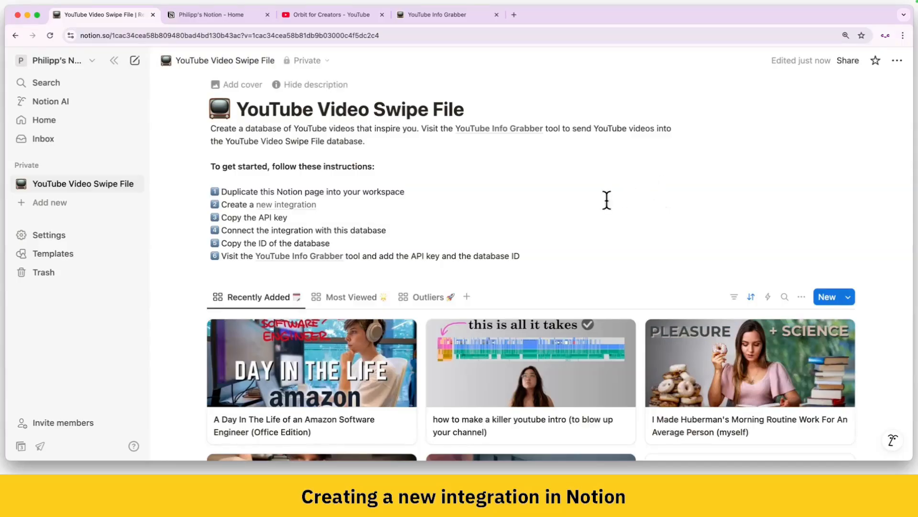
Step: Go from the account's connection settings to Notion's integration management page and start a new integration
click(91, 61)
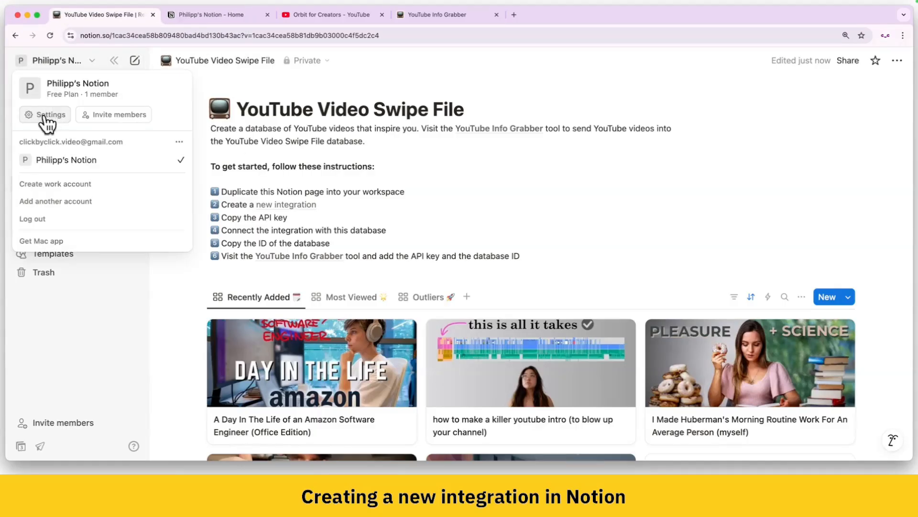
click(45, 116)
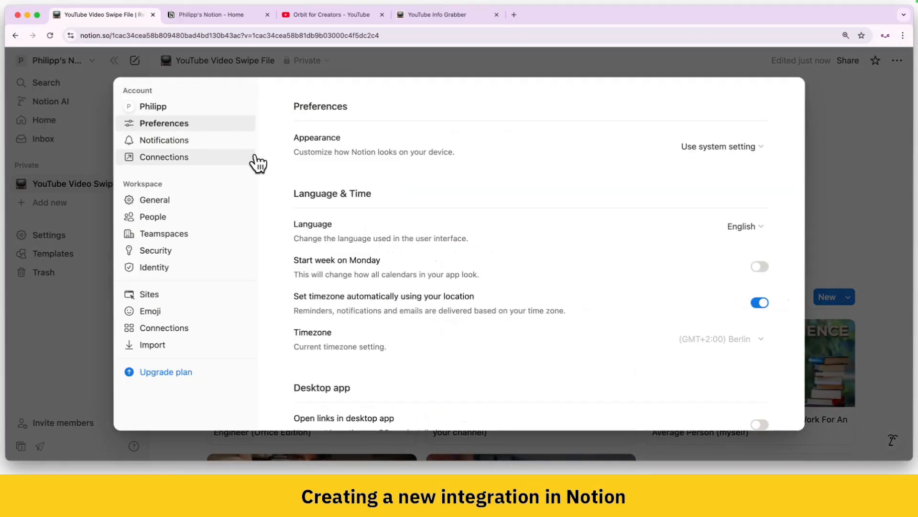
click(229, 163)
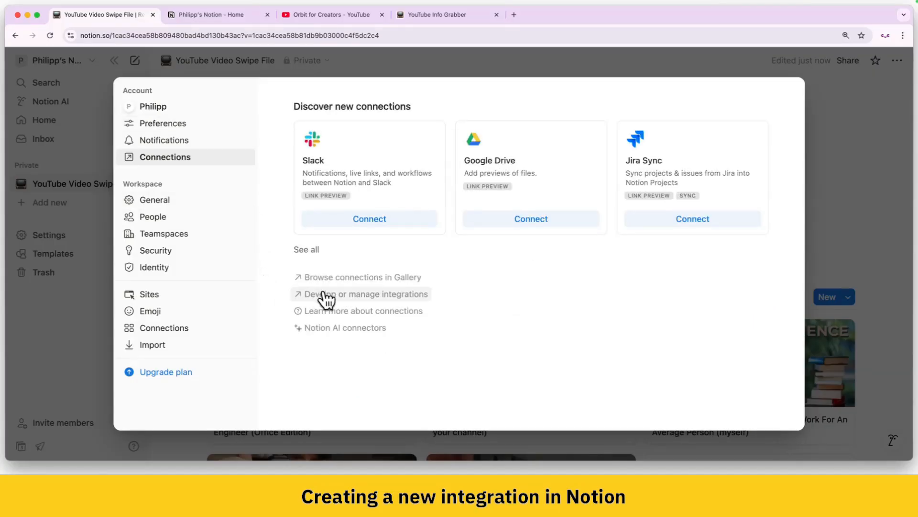
click(412, 294)
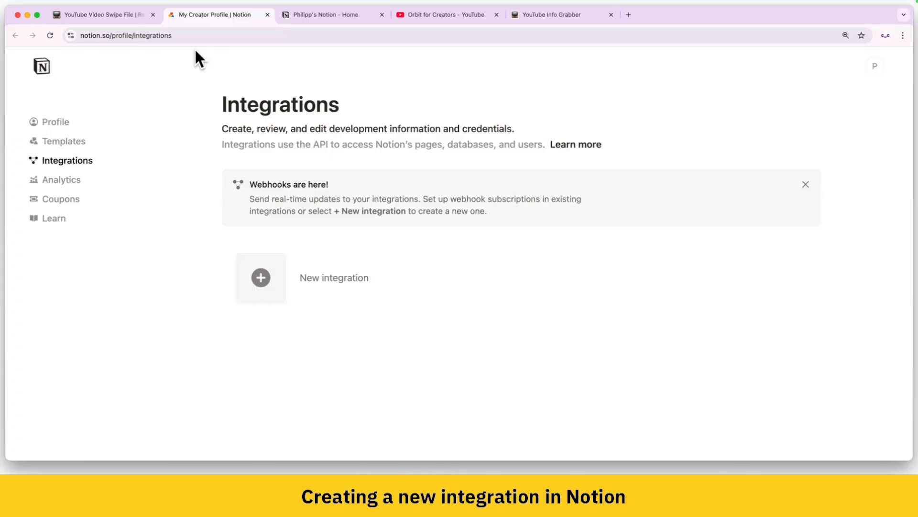
click(395, 286)
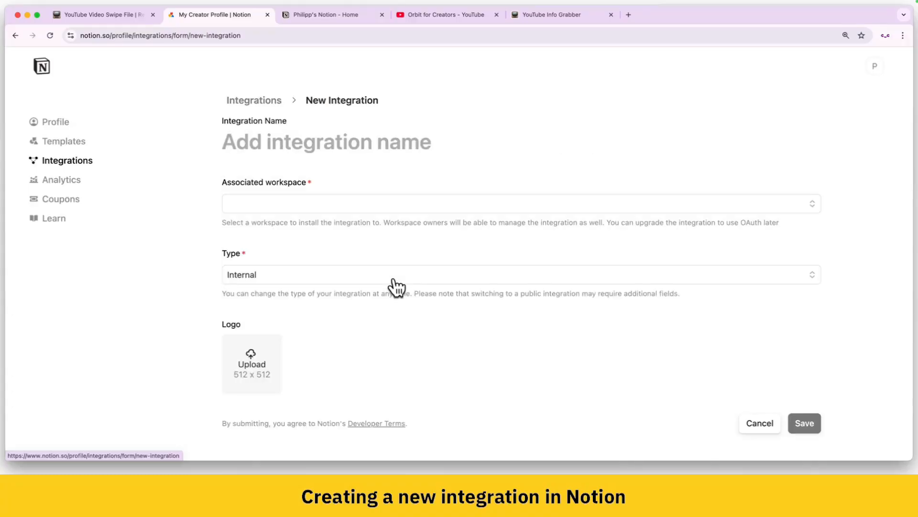
Step: Name the integration "YouTube Video Info Grabber", associate it with the personal workspace, and save it as an internal integration
click(332, 139)
text(You)
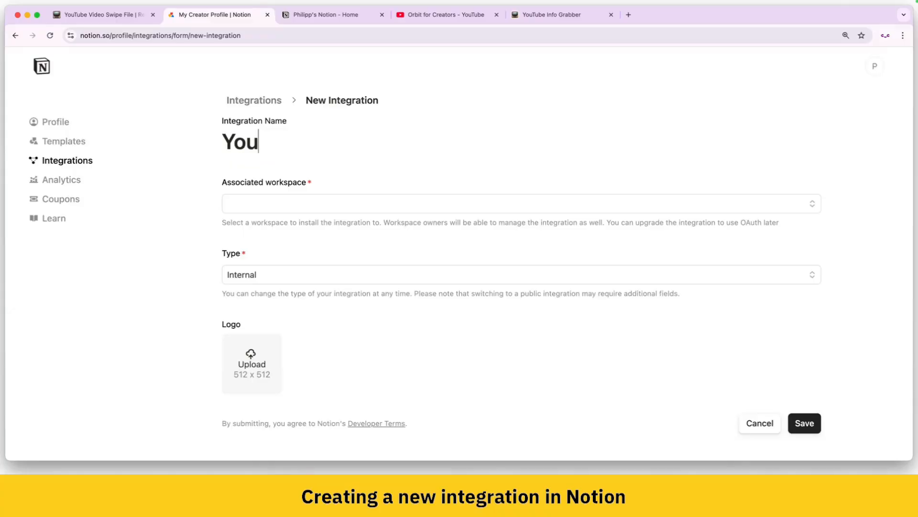
text(Tube Video Inf)
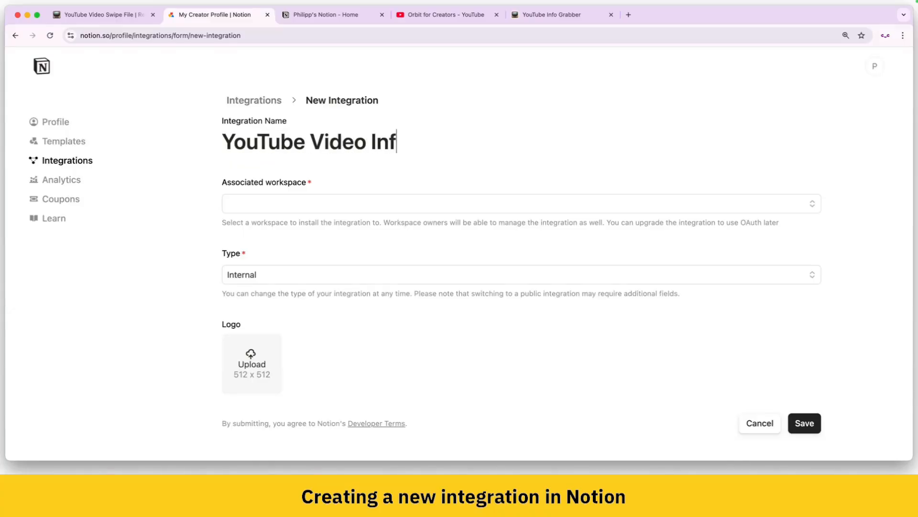
text(o Grabber)
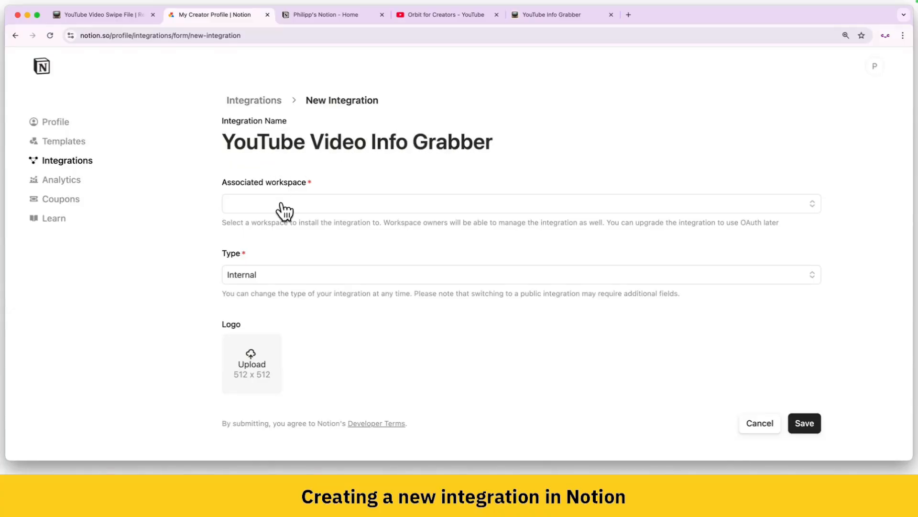
click(281, 203)
click(280, 224)
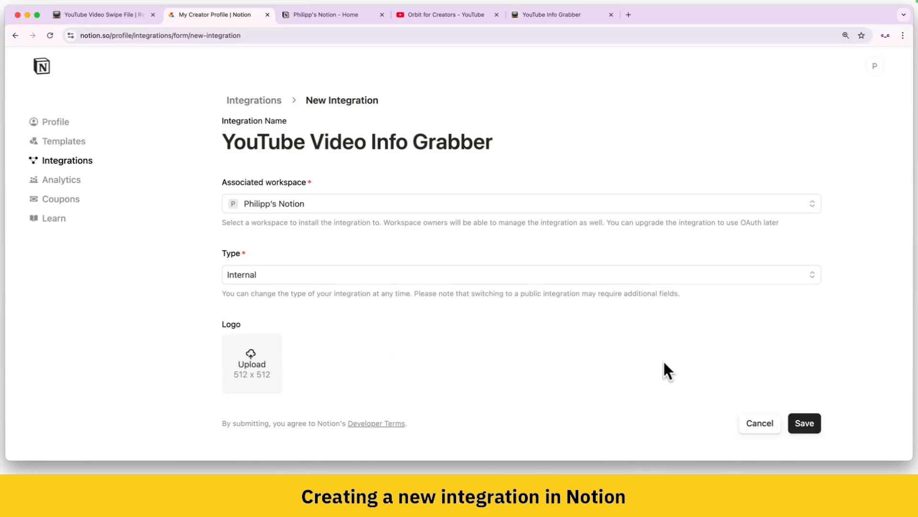
click(806, 424)
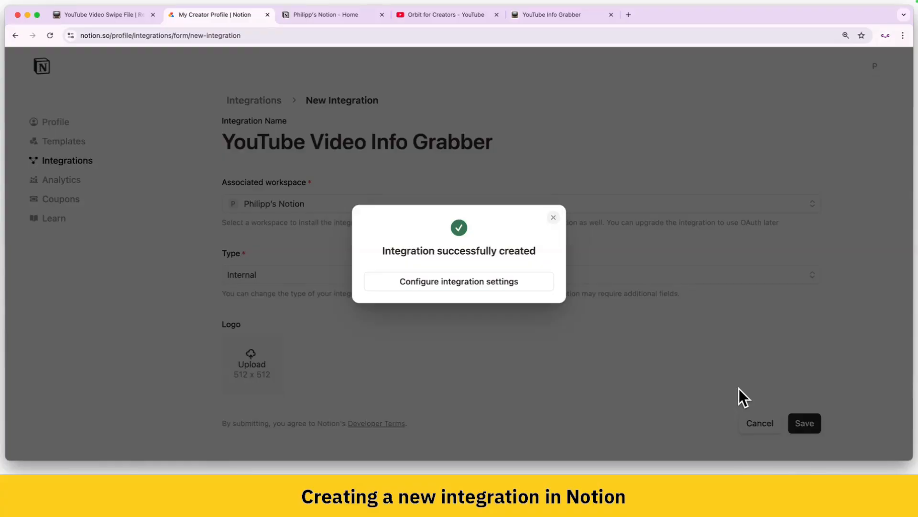
Step: Open the new integration's settings, reveal its internal integration secret, and paste a copy into YT Info Grabber.txt
click(489, 279)
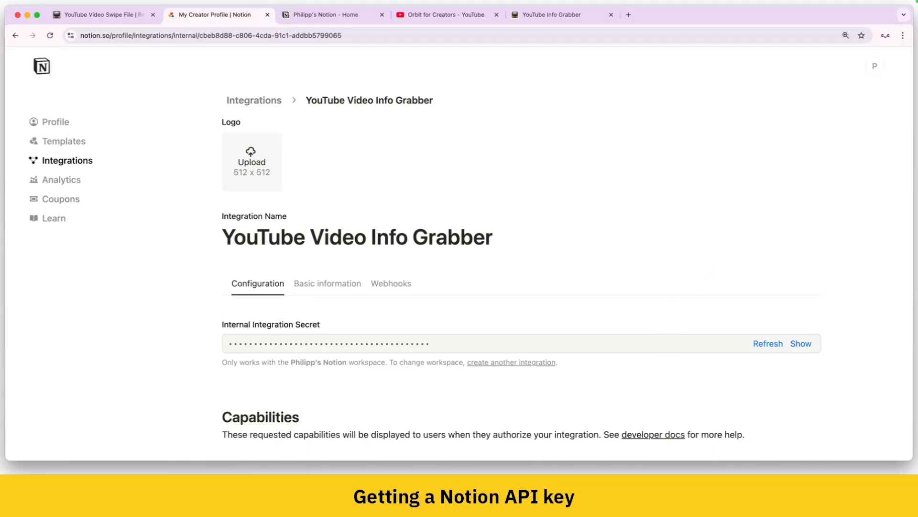
key(super+Tab)
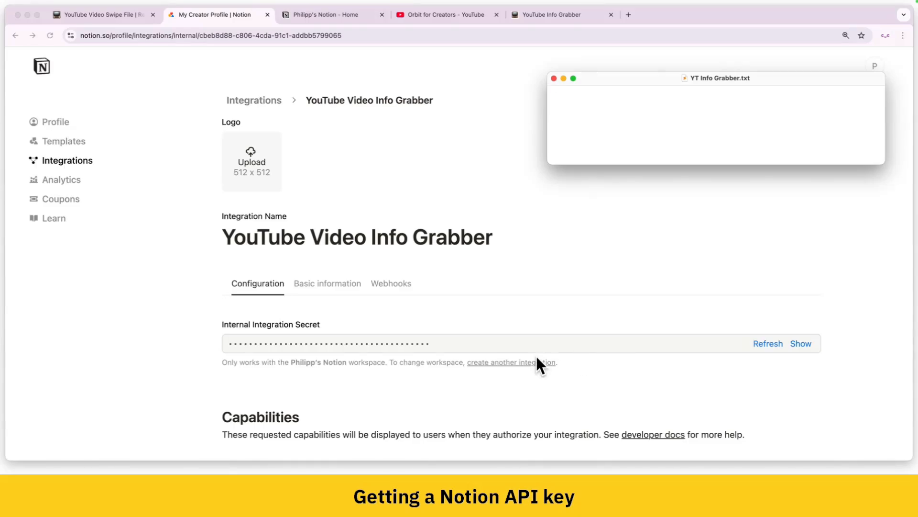
click(800, 344)
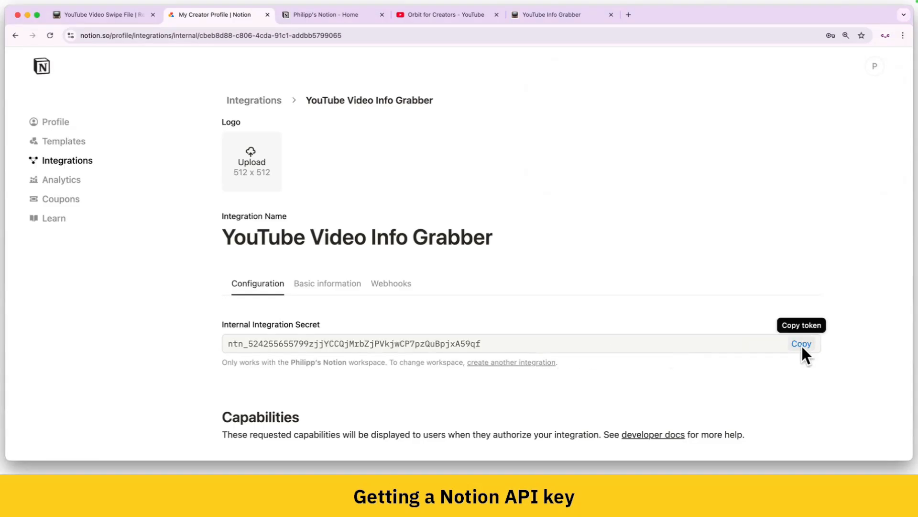
click(802, 343)
key(super+Tab)
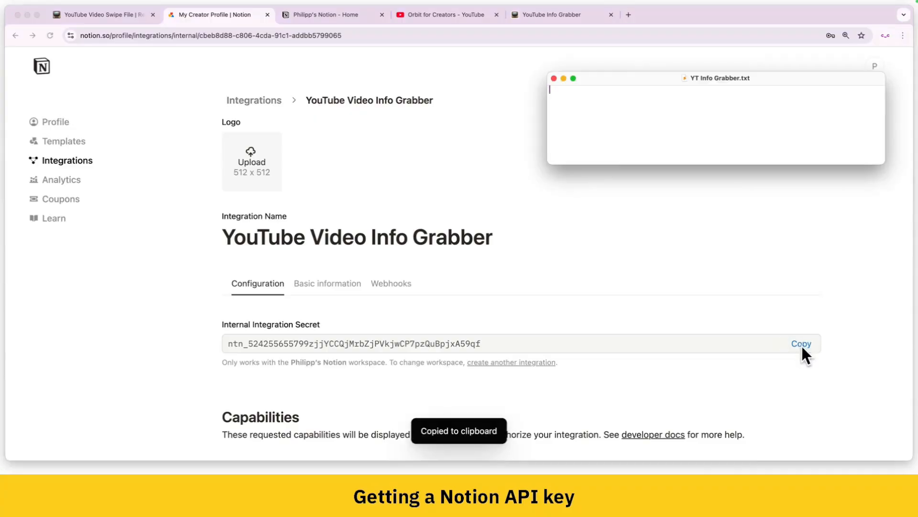
key(super+v)
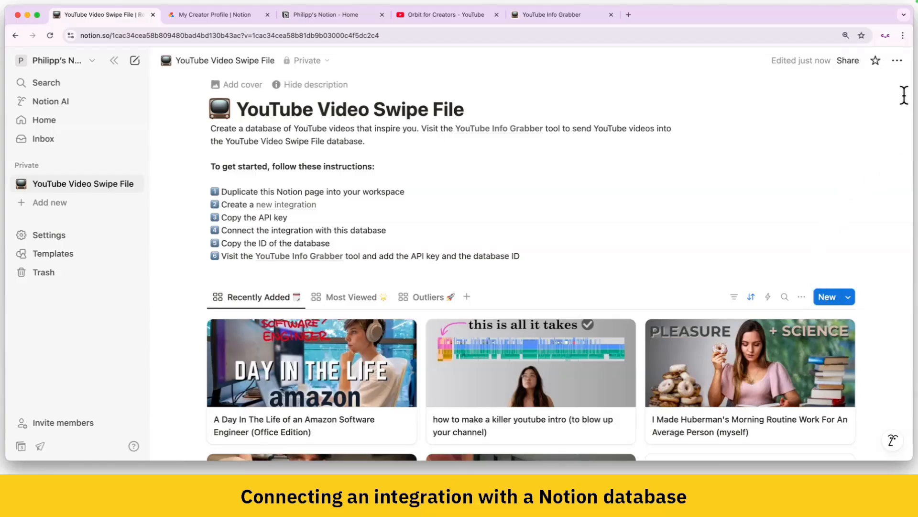
Step: Connect the YouTube Video Info Grabber integration to the YouTube Video Swipe File database, confirm its access, and check the active connections
click(897, 61)
mouse_move(844, 353)
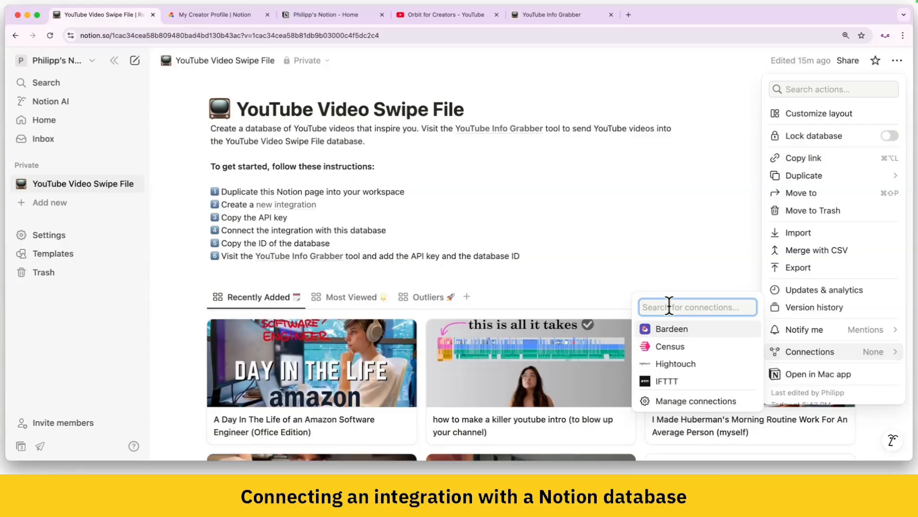
text(youtu)
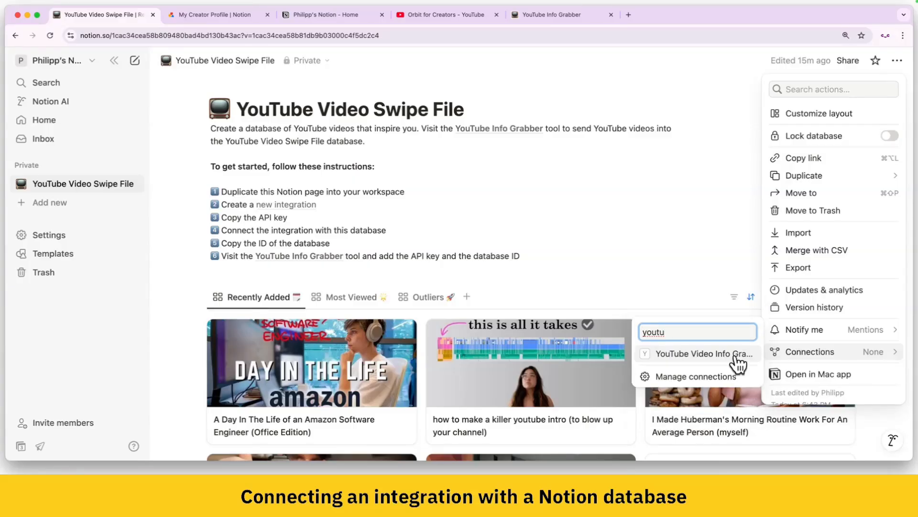
click(710, 354)
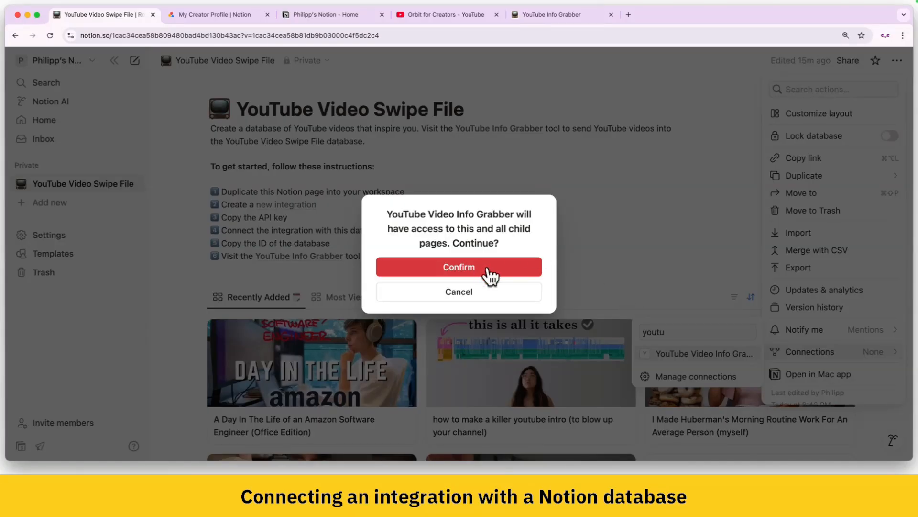
click(515, 268)
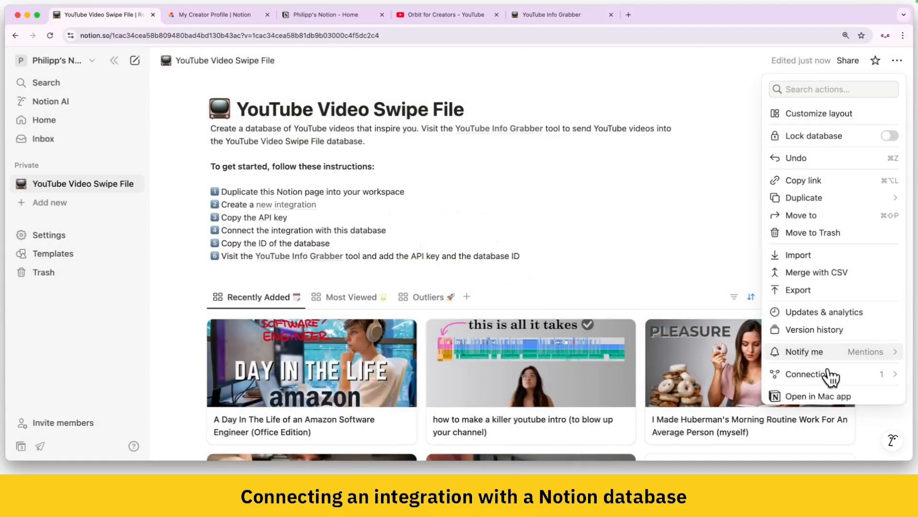
click(851, 377)
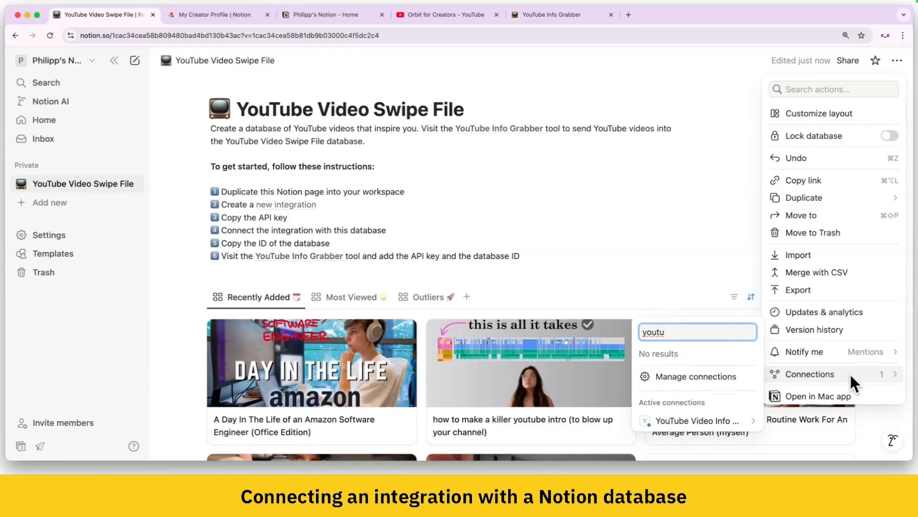
mouse_move(729, 422)
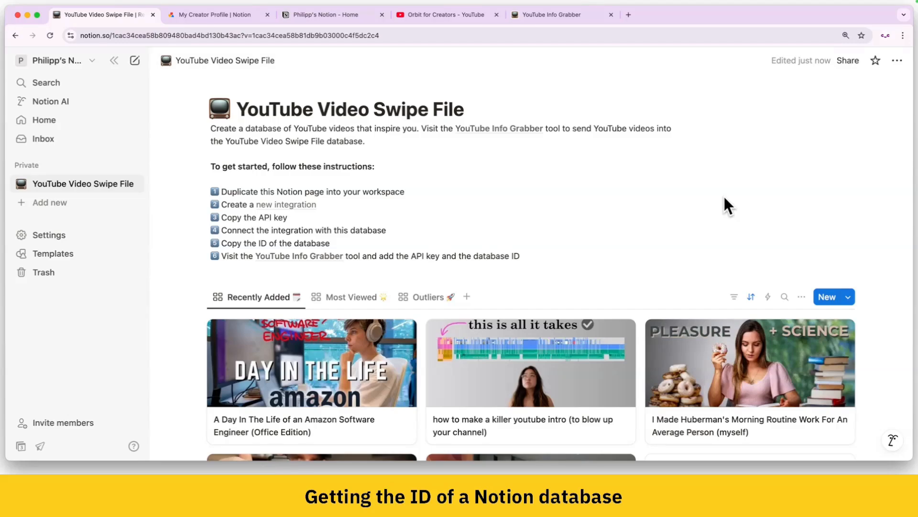
Step: Copy only the database ID from the swipe file's URL, between "notion.so/" and "?v=", and paste it on a new line in YT Info Grabber.txt
click(580, 195)
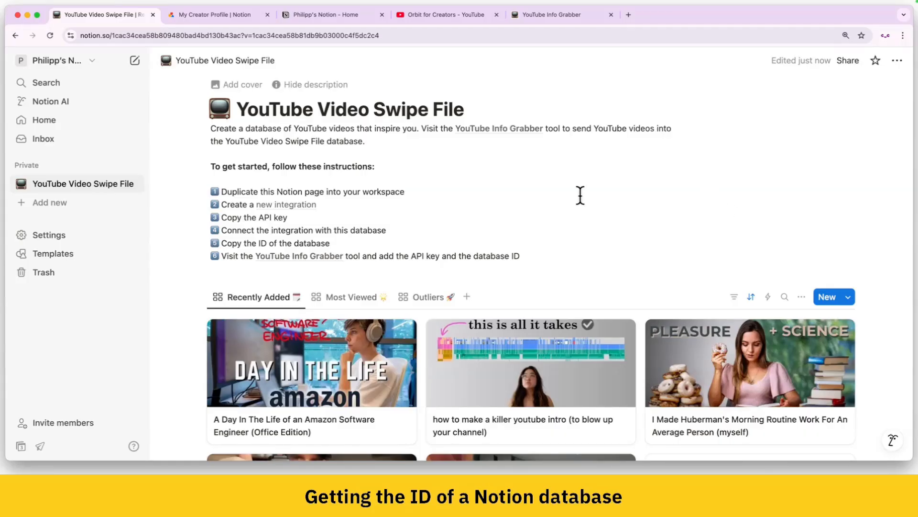
click(413, 40)
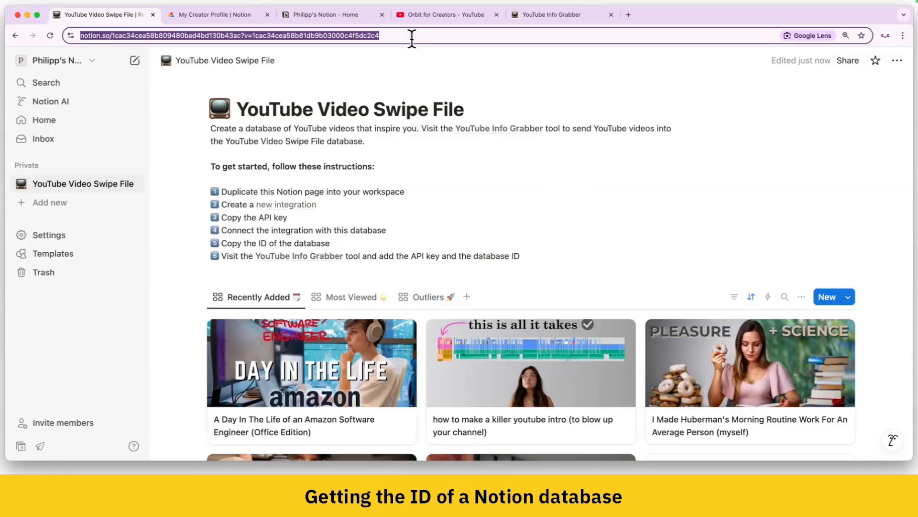
click(428, 39)
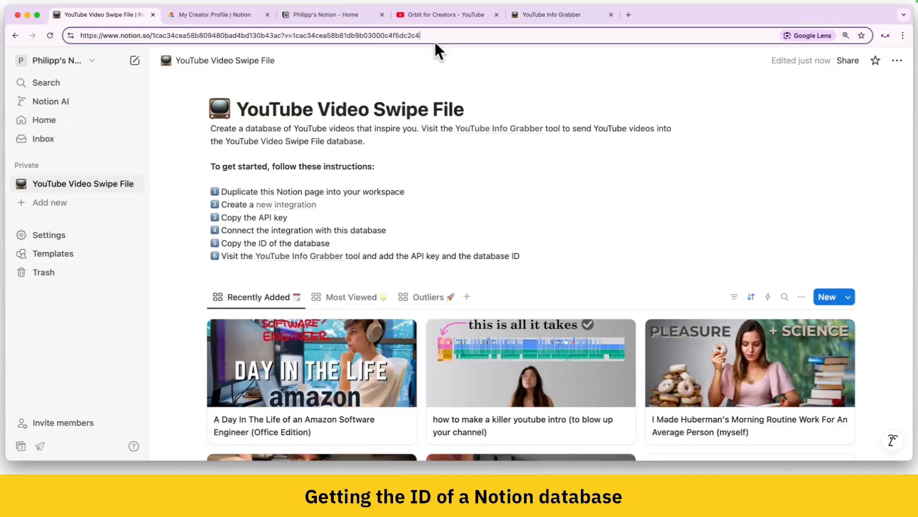
drag(432, 37, 278, 36)
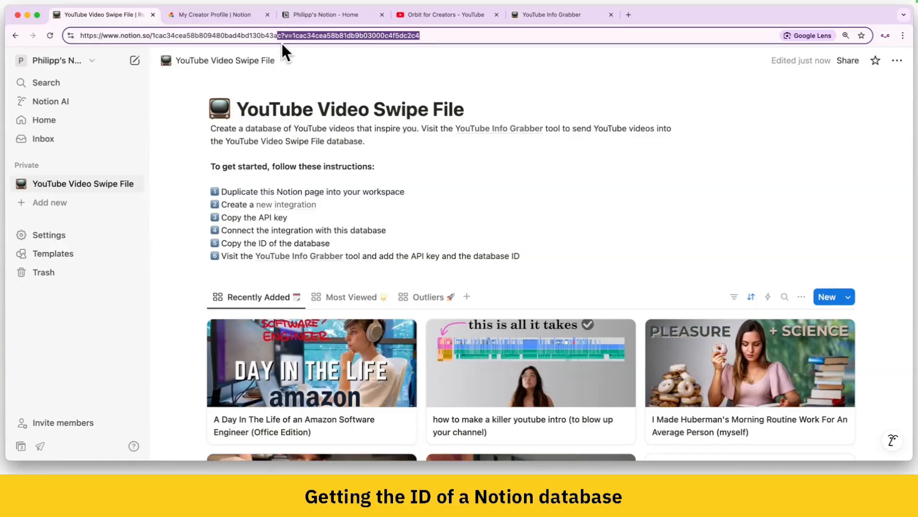
drag(281, 36, 152, 36)
drag(150, 35, 149, 36)
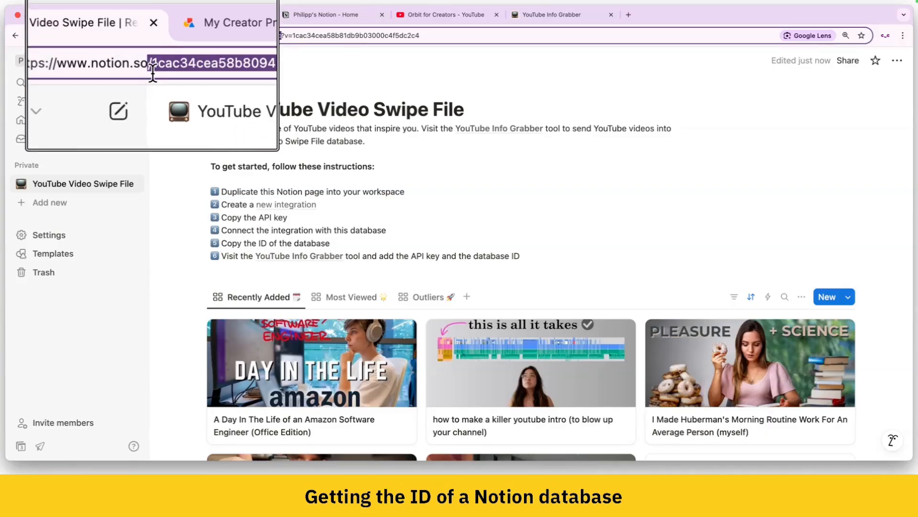
click(151, 34)
drag(152, 35, 281, 35)
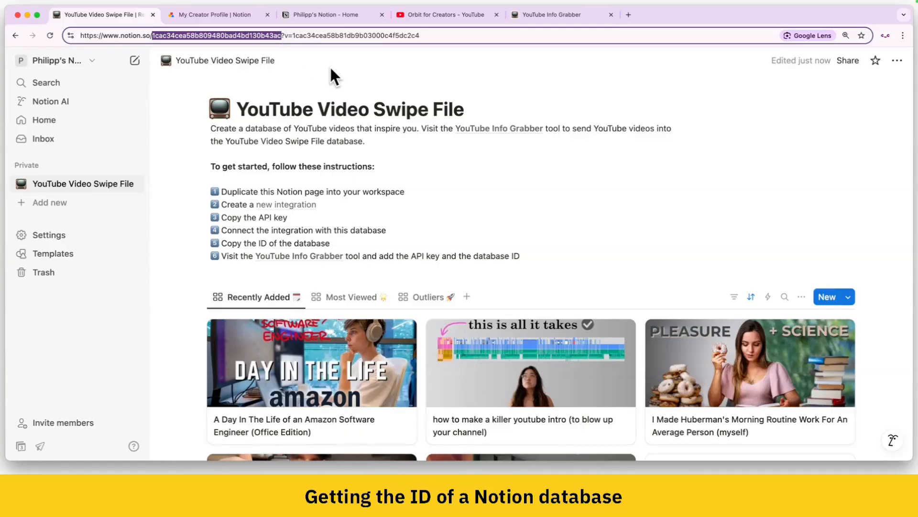
key(super+Tab)
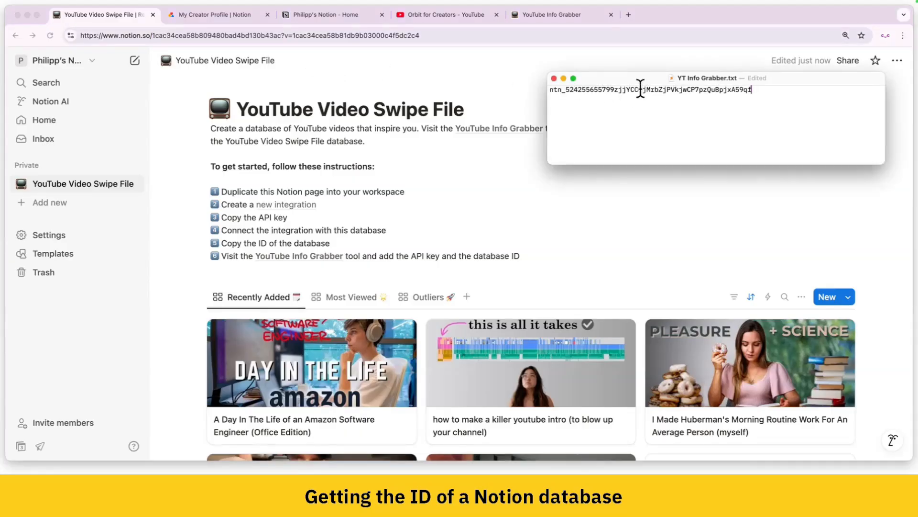
click(783, 106)
key(Return)
key(super+v)
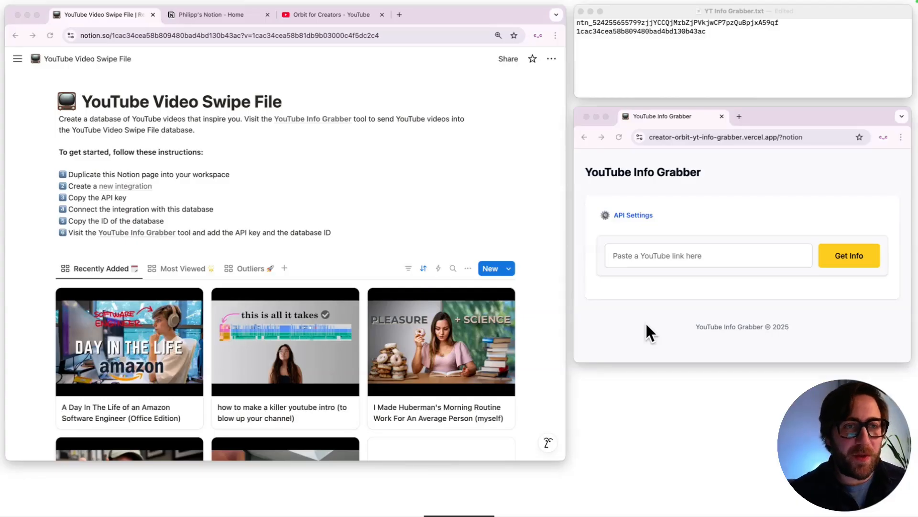
Step: Open the API settings in YouTube Info Grabber and paste the integration secret from YT Info Grabber.txt as the Notion API key
click(721, 194)
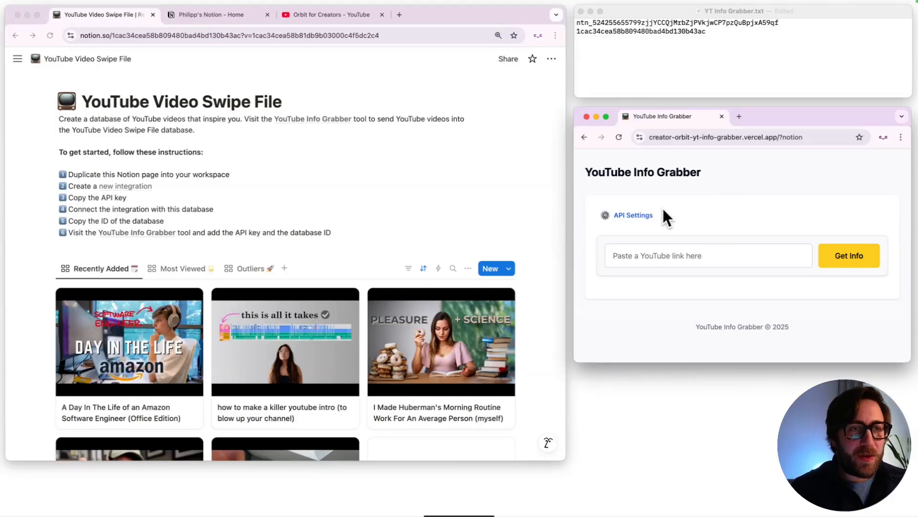
click(624, 216)
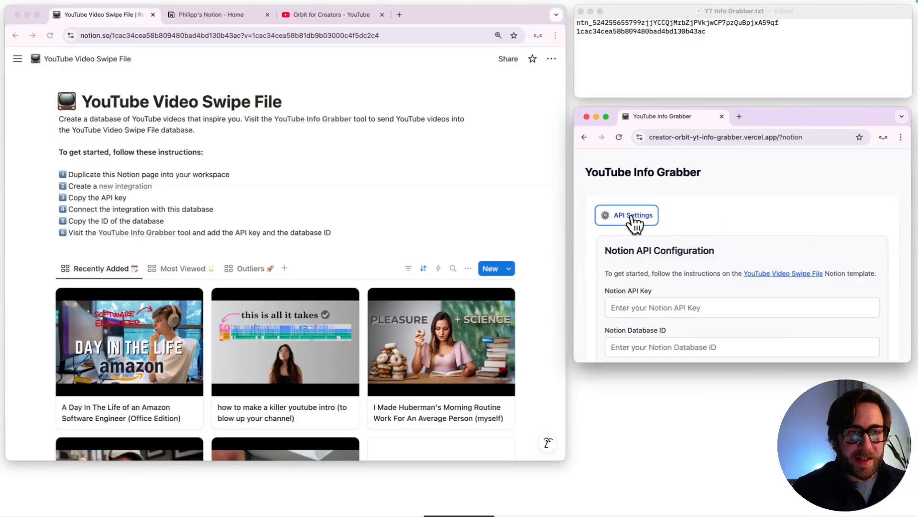
scroll(744, 232, down, 1)
scroll(744, 224, down, 2)
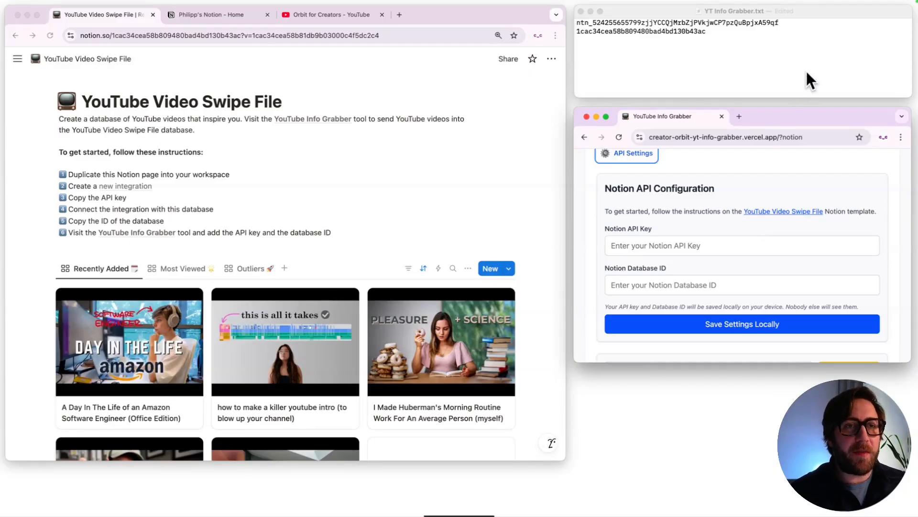
click(794, 28)
click(788, 23)
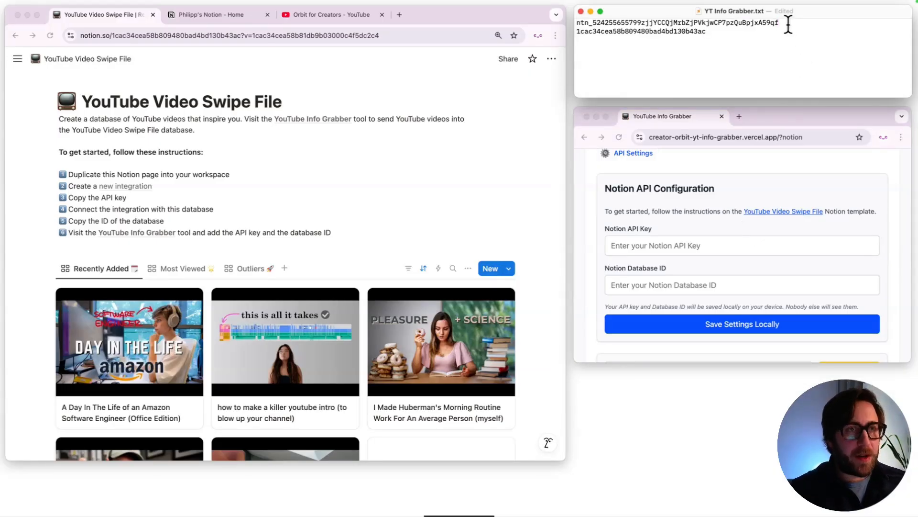
key(super+shift+Left)
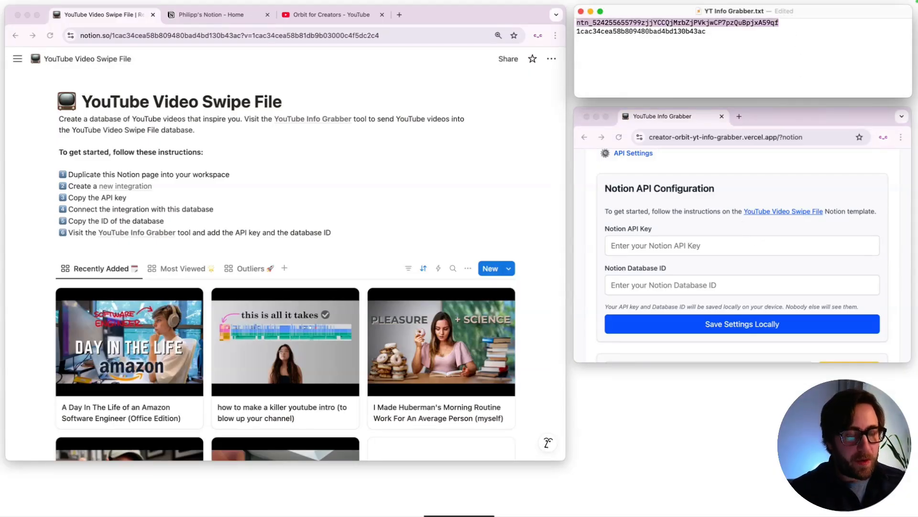
click(655, 245)
click(665, 246)
key(super+v)
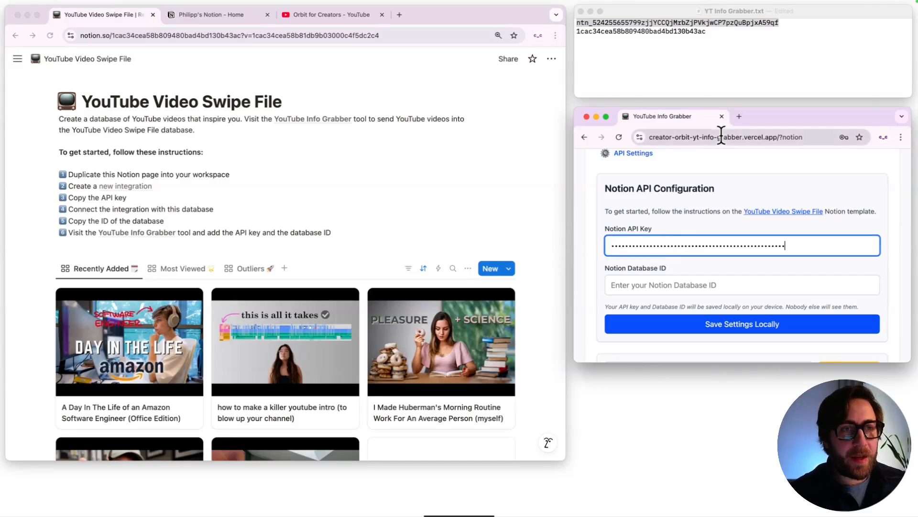
Step: Copy the database ID from YT Info Grabber.txt into the Notion Database ID field and save the API settings locally
click(716, 33)
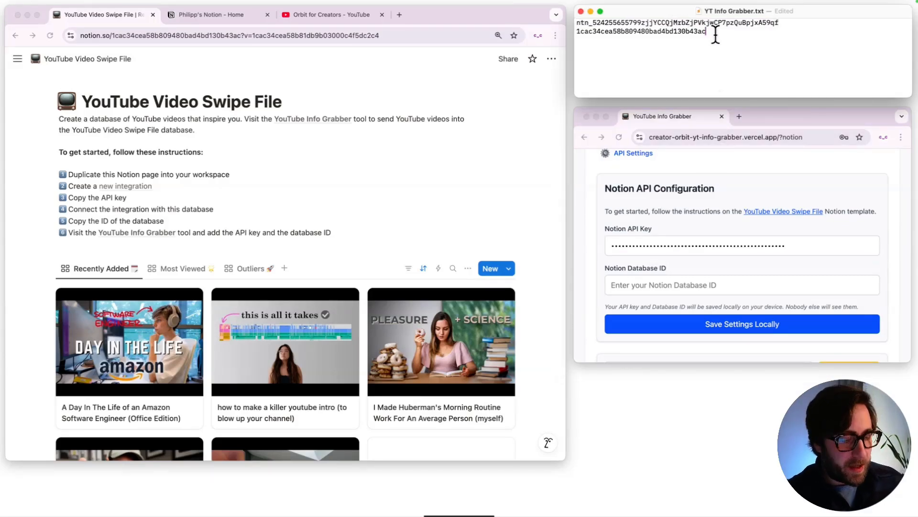
key(super+shift+Left)
key(super+c)
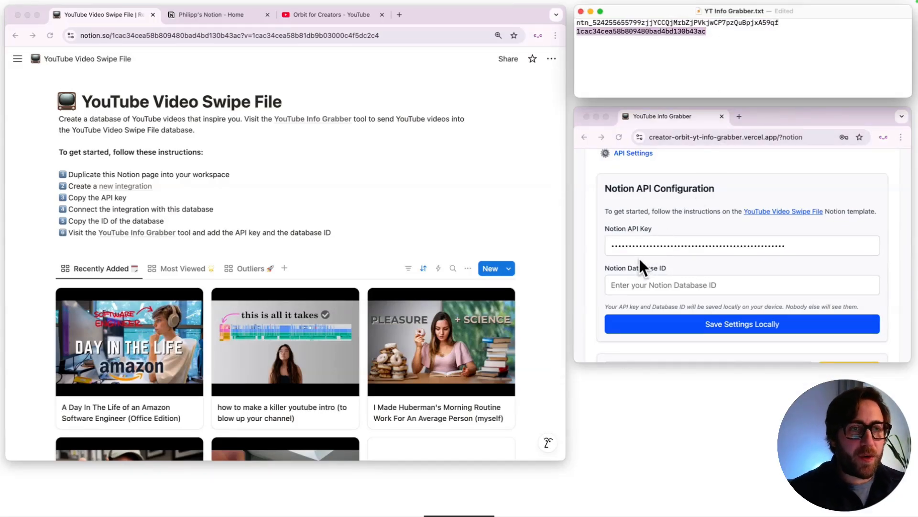
click(636, 285)
click(637, 286)
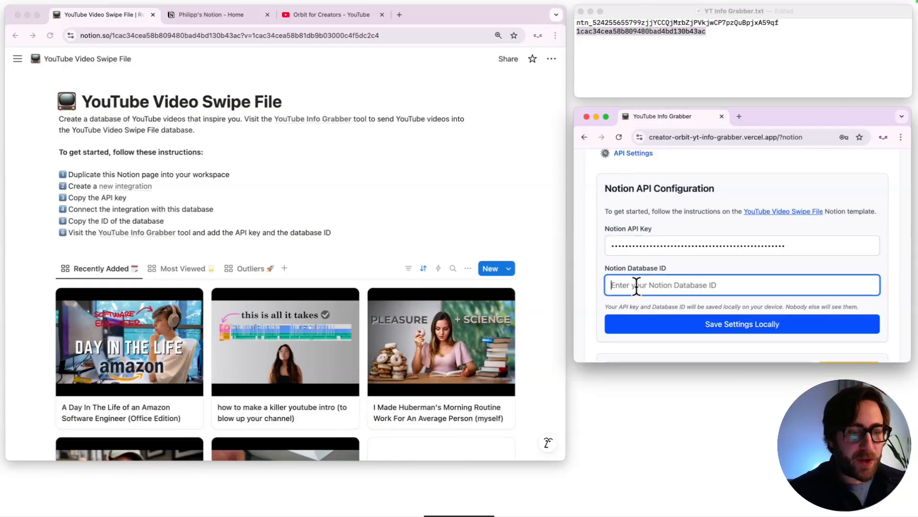
key(super+v)
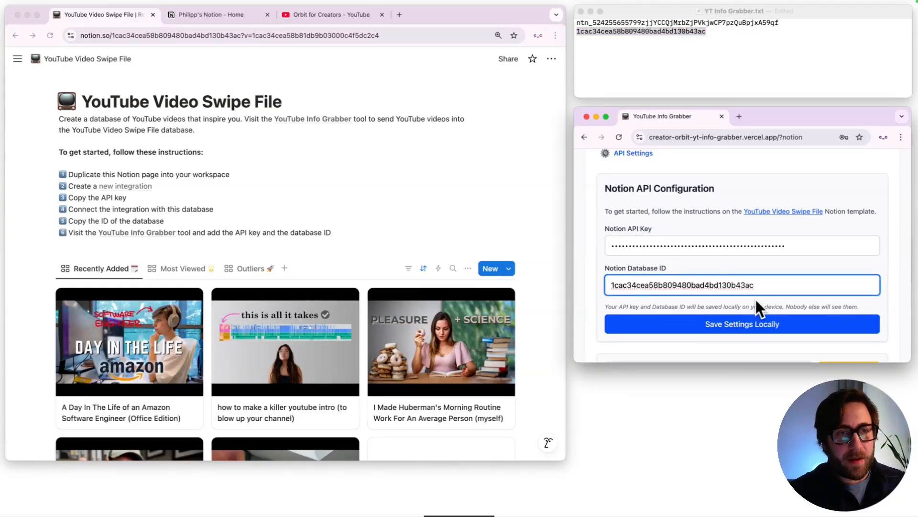
click(760, 326)
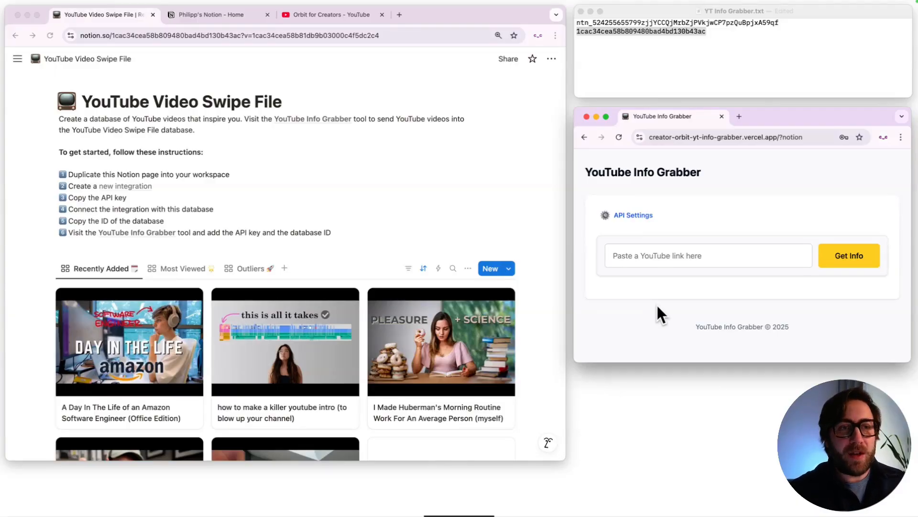
Step: Switch to the Orbit for Creators YouTube channel and copy the share link of the video "YouTuber Reacts to New Studio Tour"
click(317, 14)
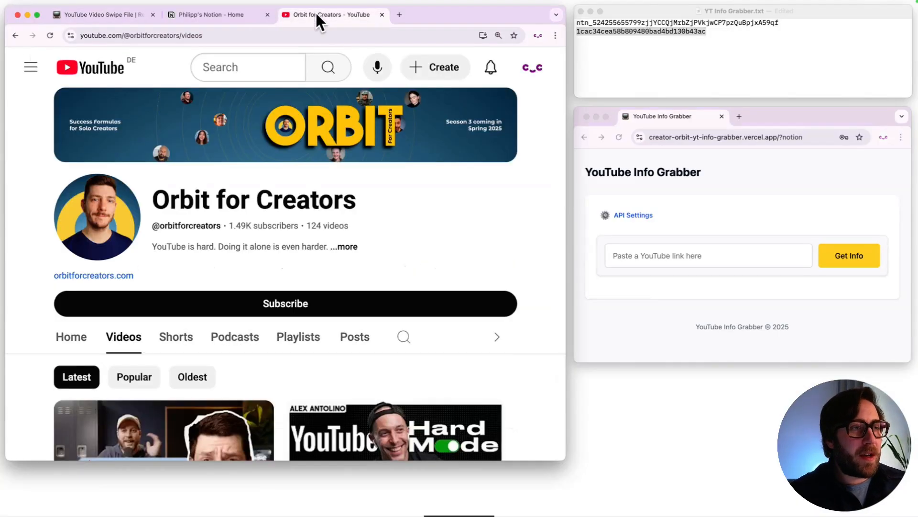
scroll(266, 265, down, 5)
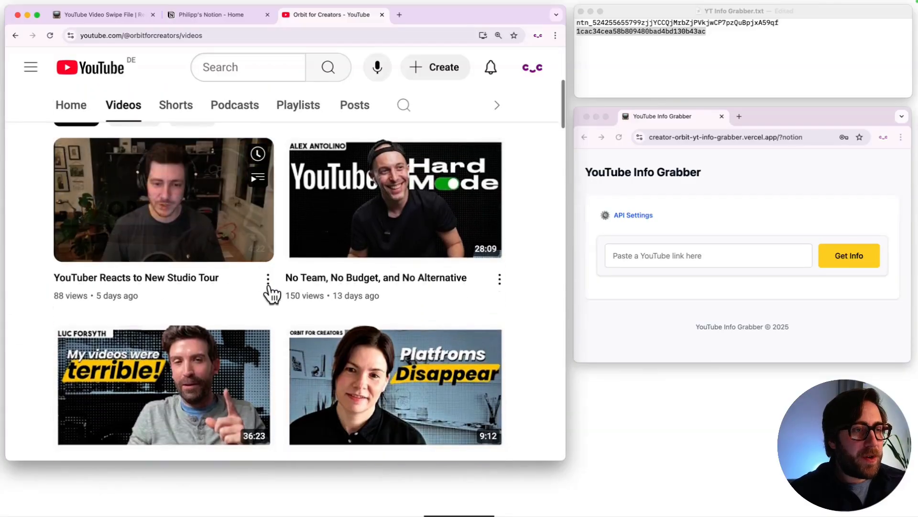
click(269, 282)
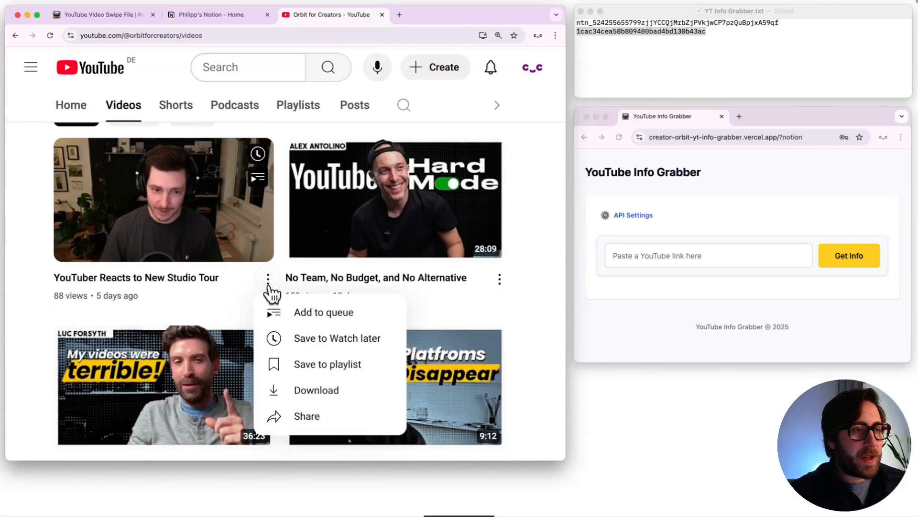
click(310, 417)
click(423, 332)
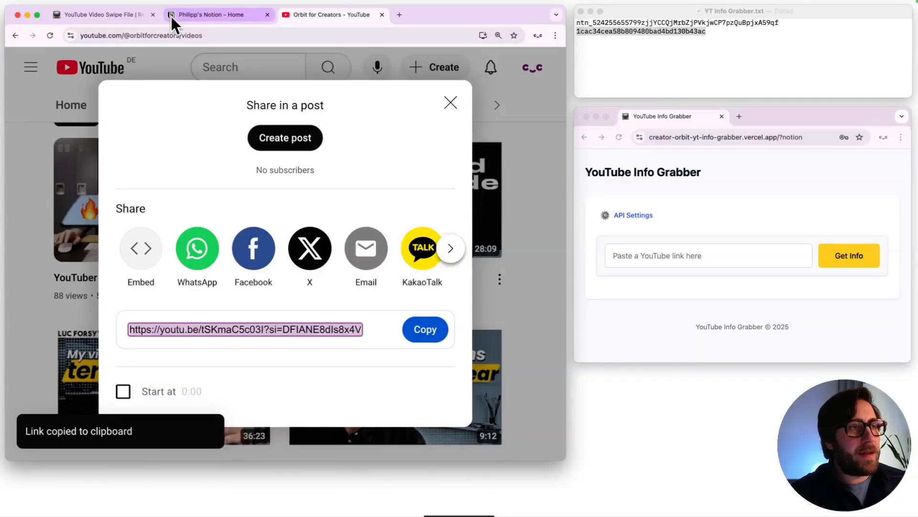
Step: Bring the Notion swipe file back into view, paste the copied video link into YouTube Info Grabber, and fetch the video's information
click(125, 15)
click(665, 255)
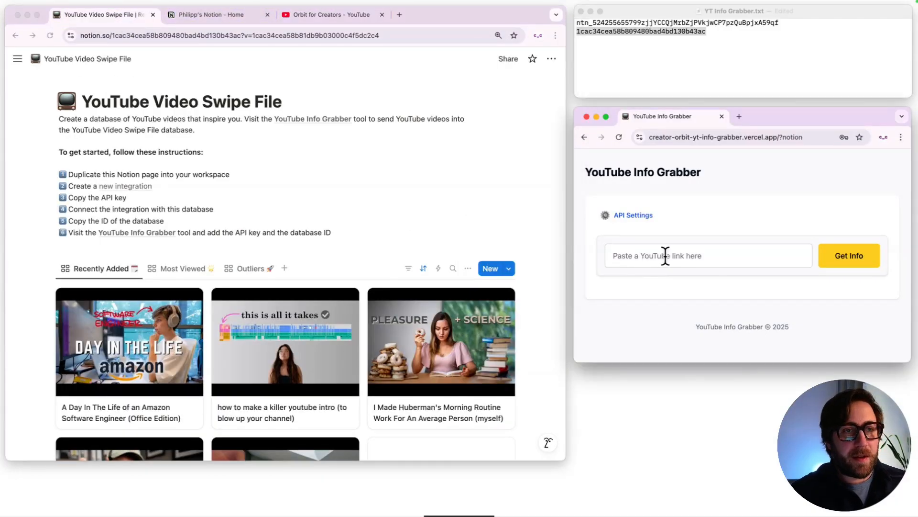
key(super+v)
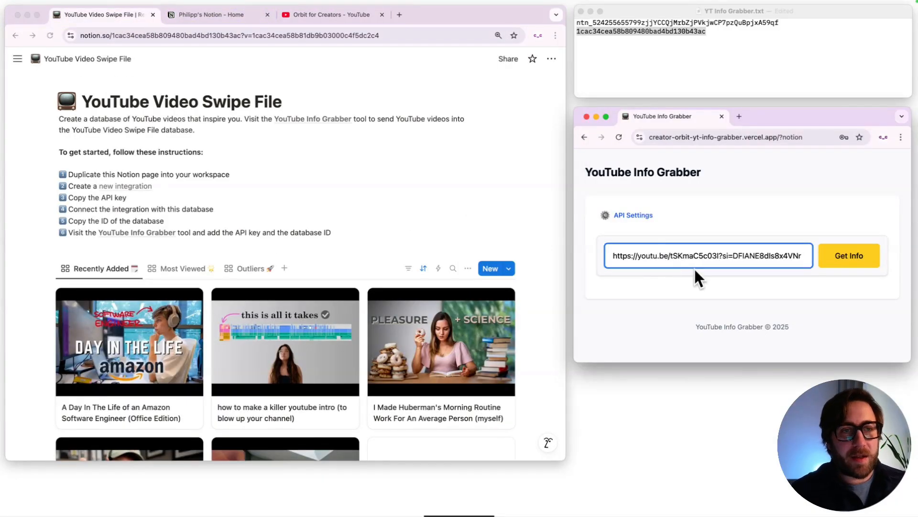
click(837, 264)
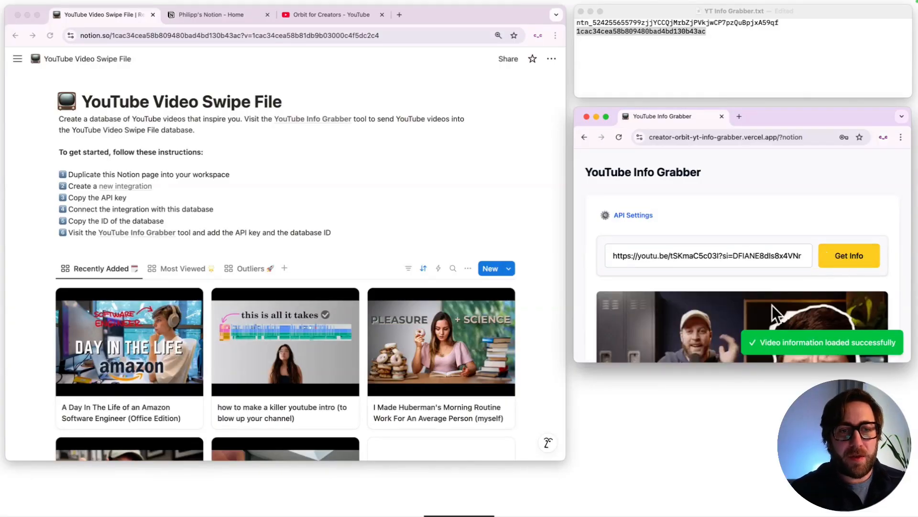
Step: Add the note "It works!" to the fetched video and send it to Notion
scroll(857, 287, down, 4)
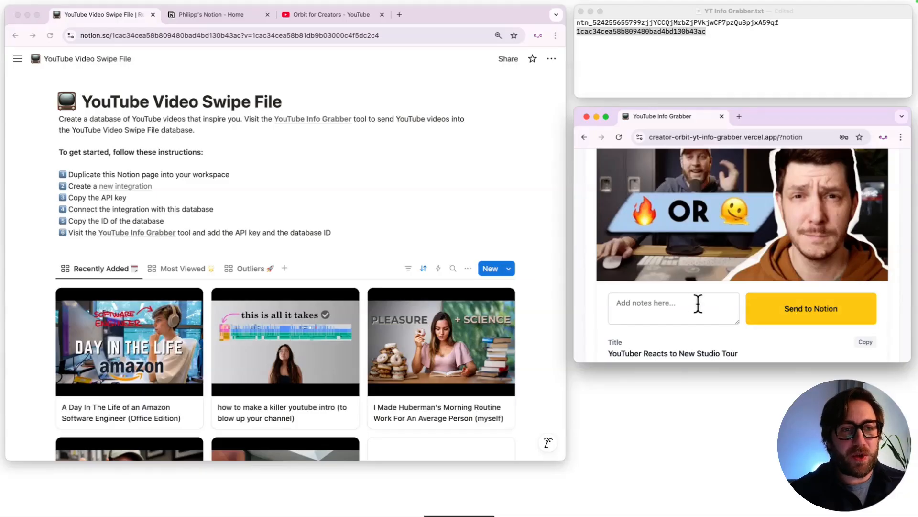
click(661, 303)
text(It works!)
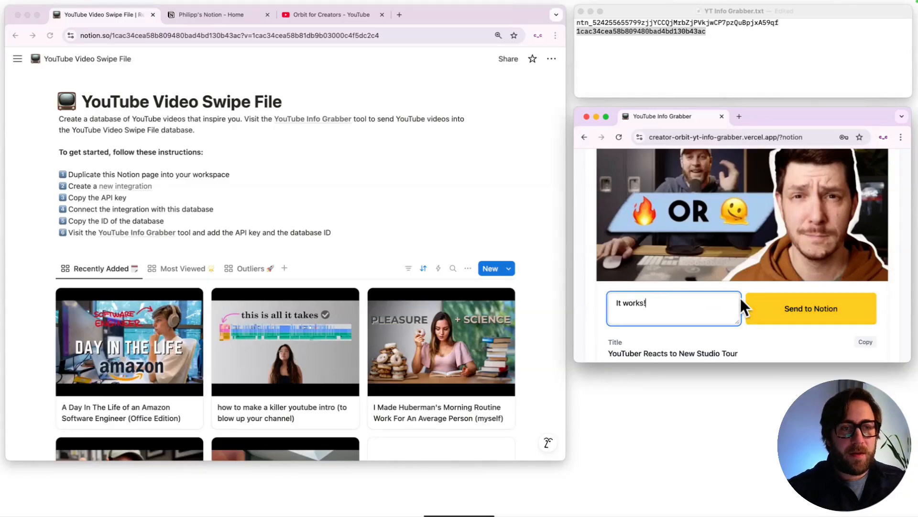
click(813, 311)
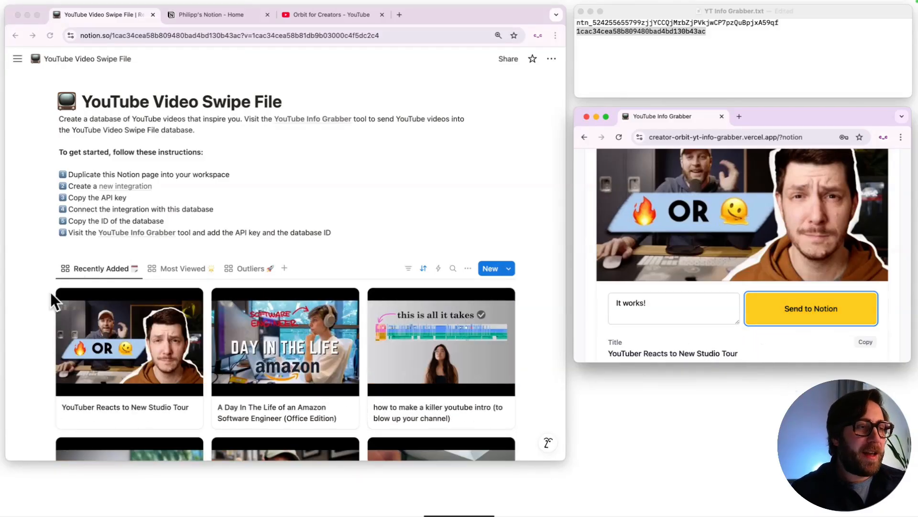
Step: Open the "YouTuber Reacts to New Studio Tour" entry in the Notion swipe file and examine its properties, including the notes
click(159, 325)
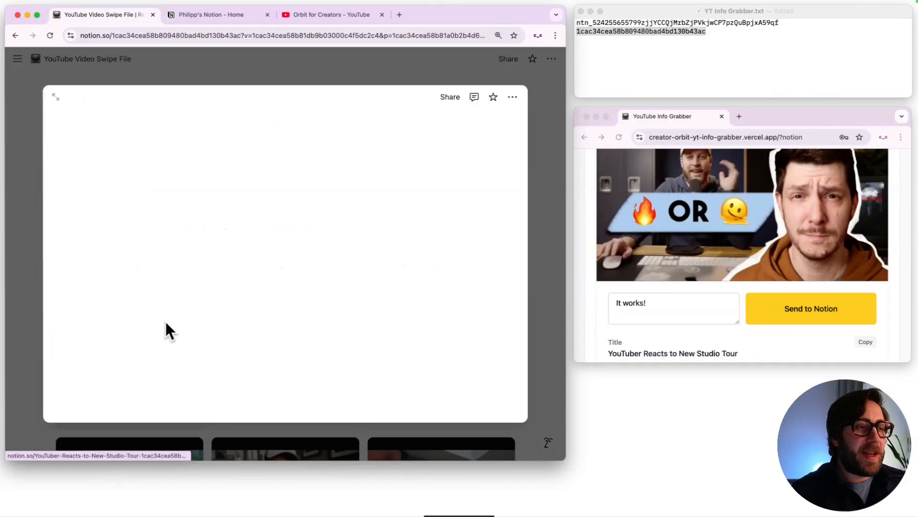
scroll(347, 217, down, 5)
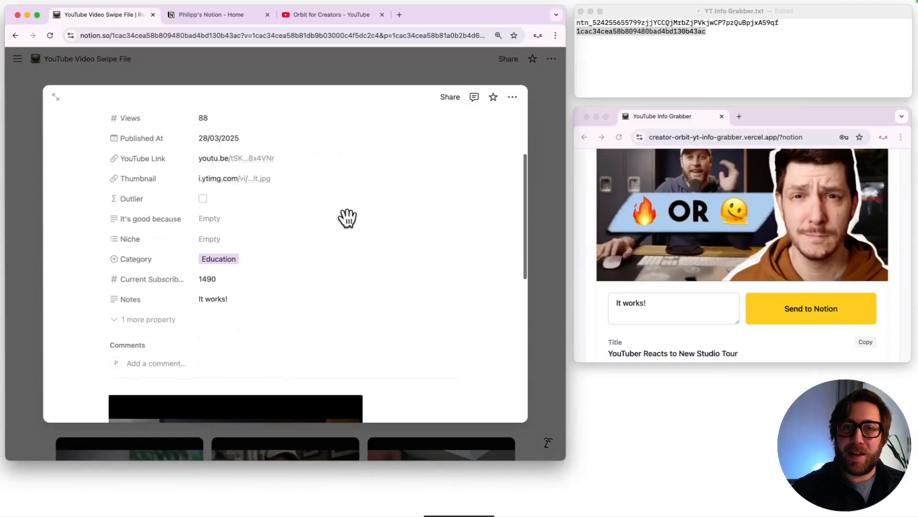
scroll(351, 228, down, 7)
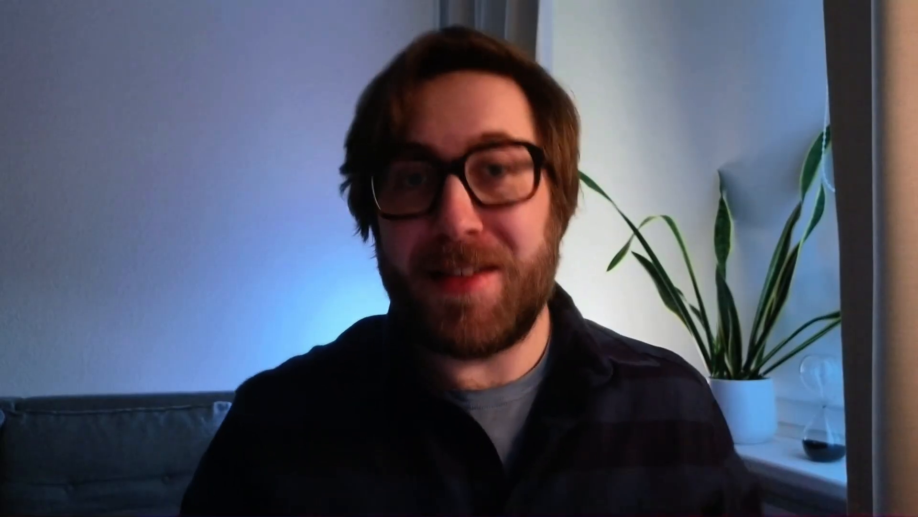